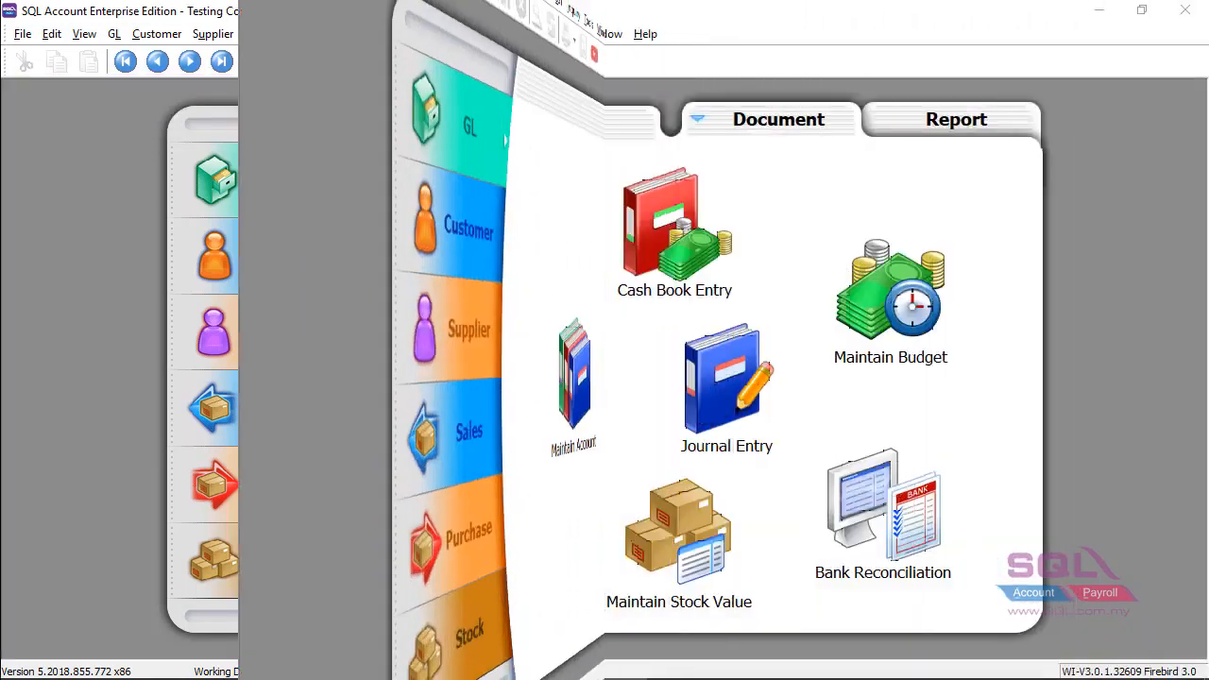
- Create a new customer deposit entry for ALPHA & BETA COMPUTER
click(157, 33)
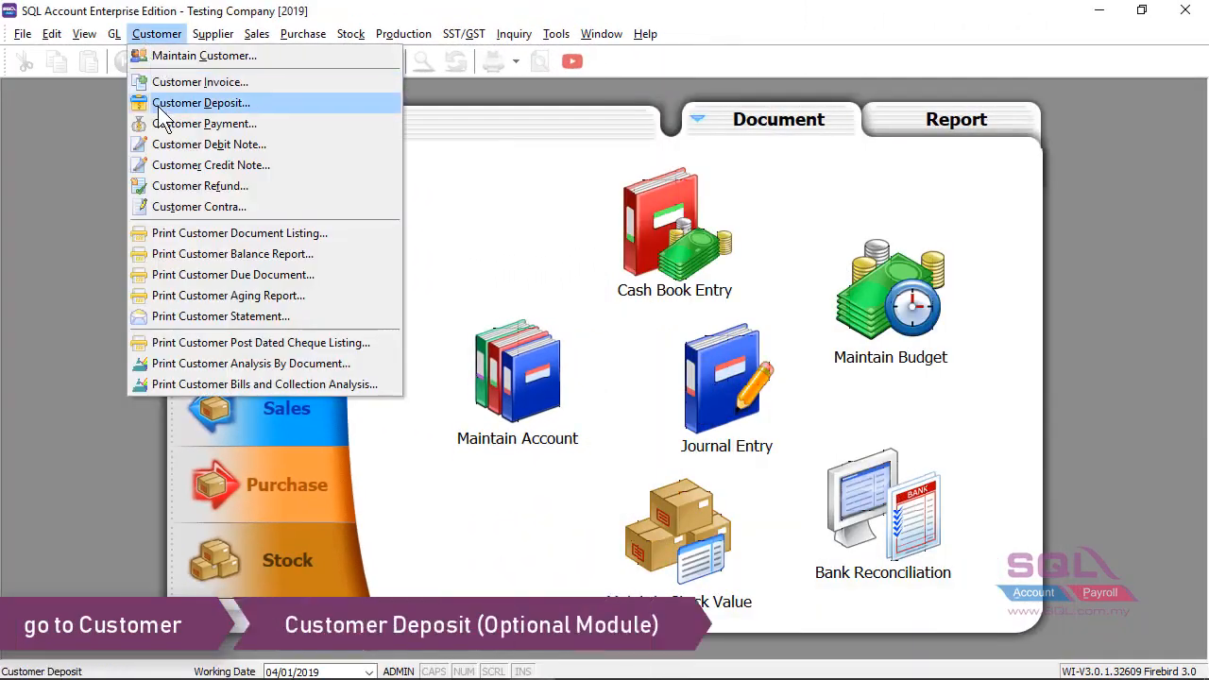
click(159, 106)
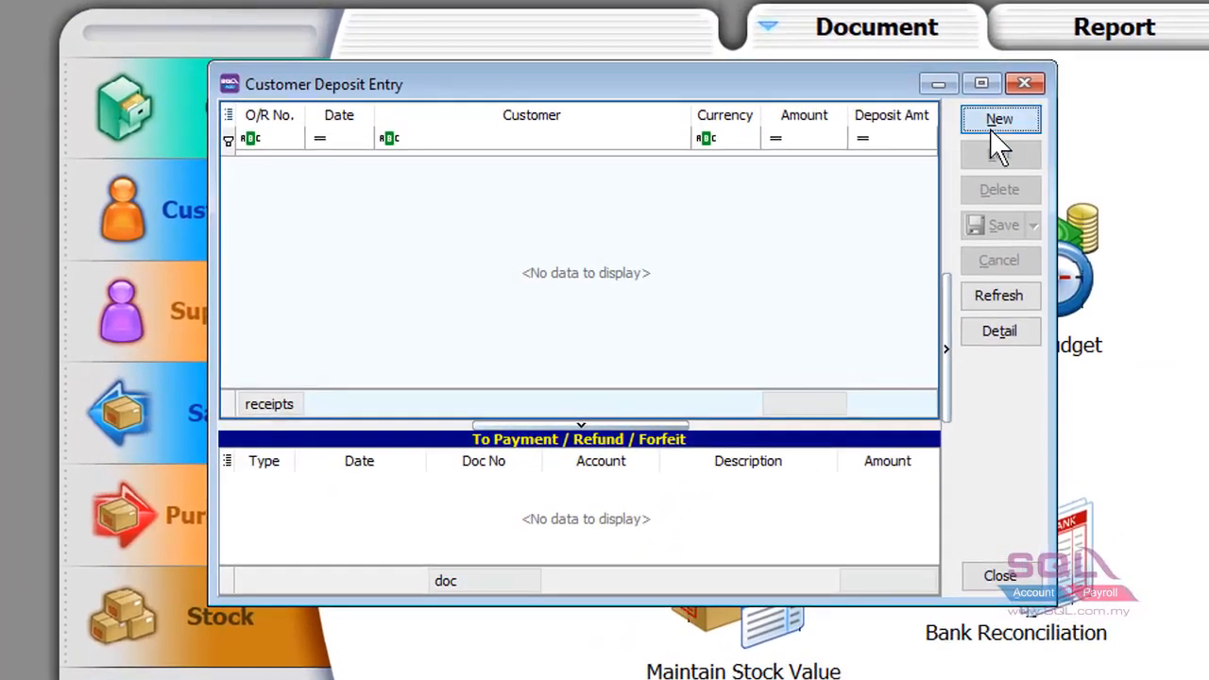
click(994, 121)
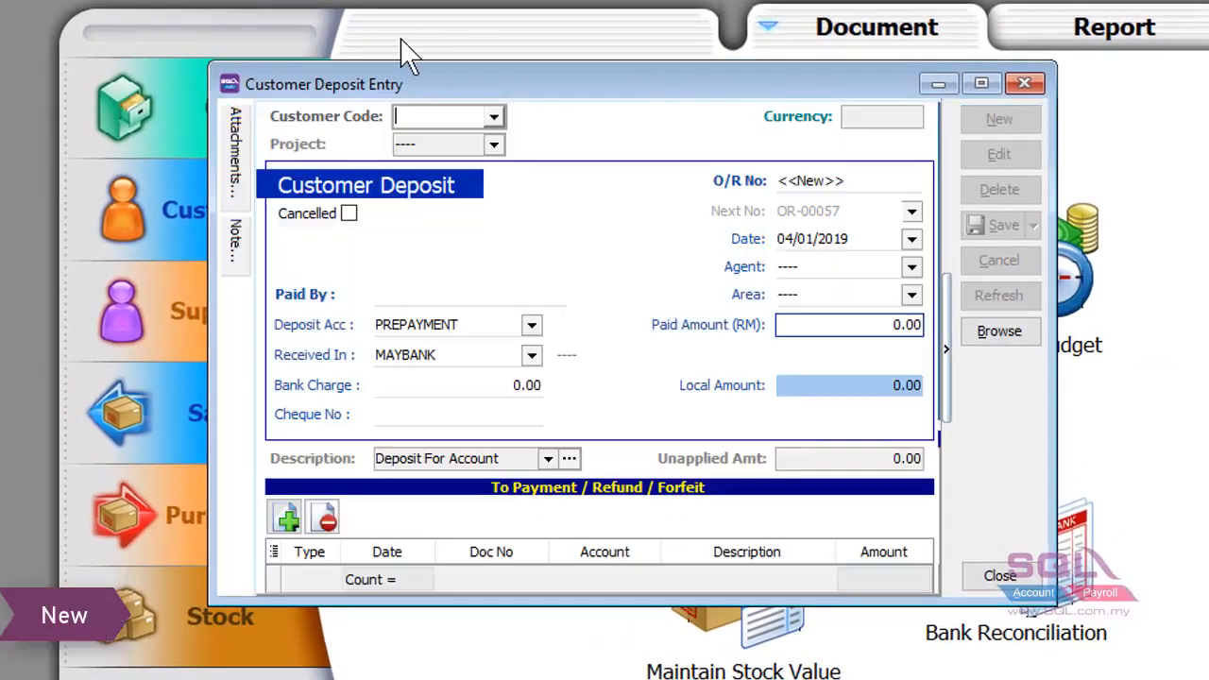
click(493, 117)
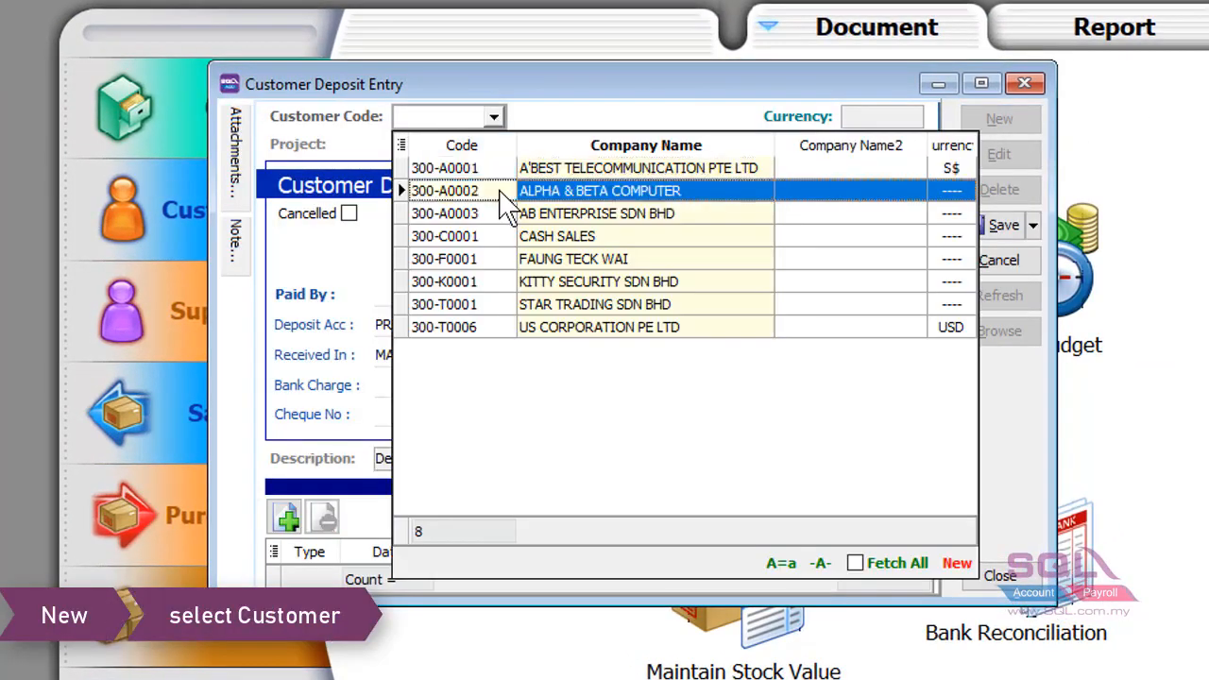
click(504, 196)
- Keep PREPAYMENT as the deposit account, set the paid amount to RM 100, and save the deposit without a cheque number
click(532, 326)
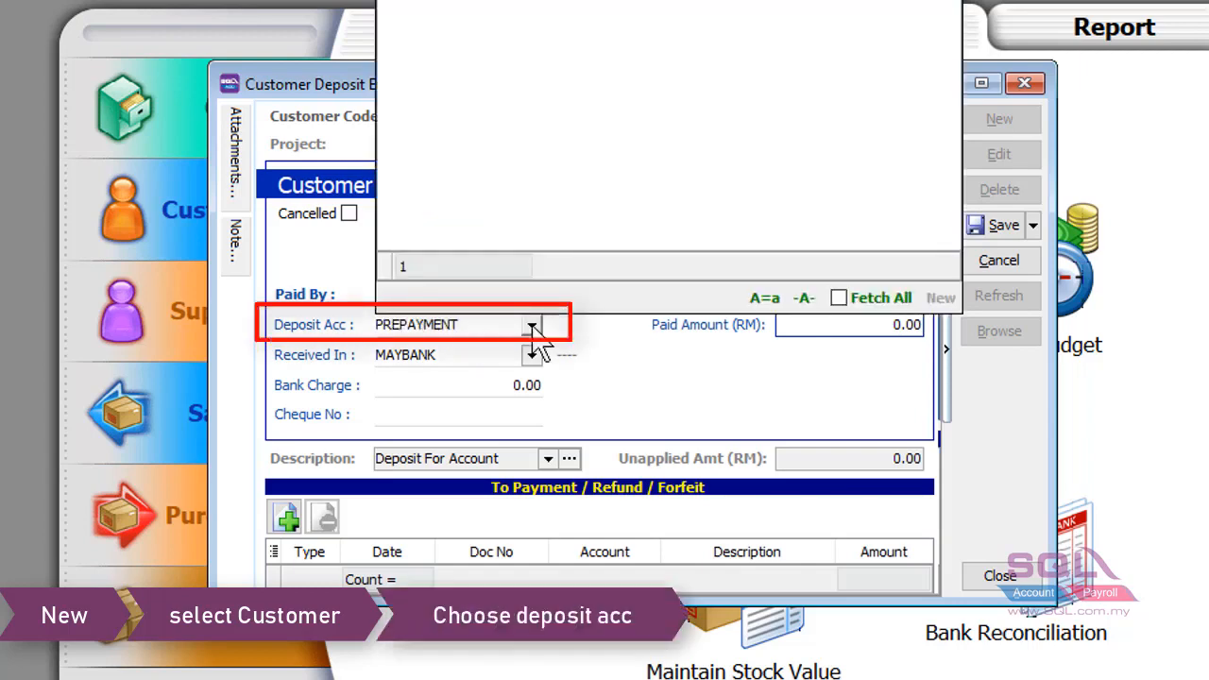
click(532, 325)
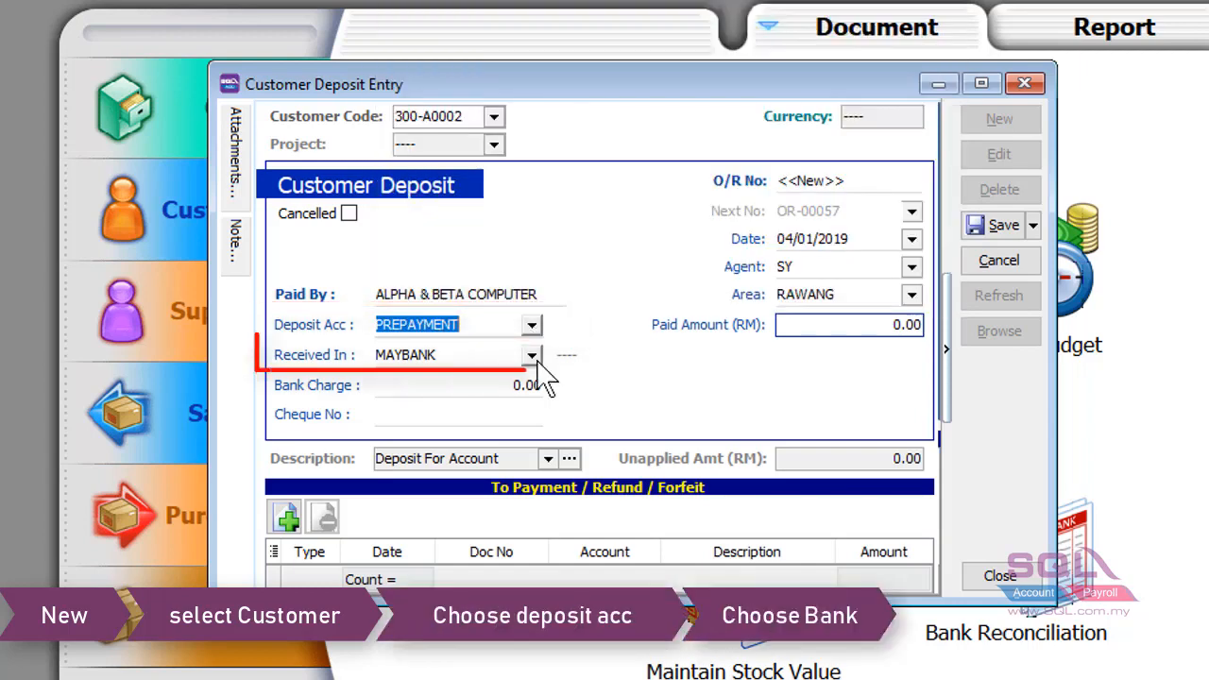
click(875, 324)
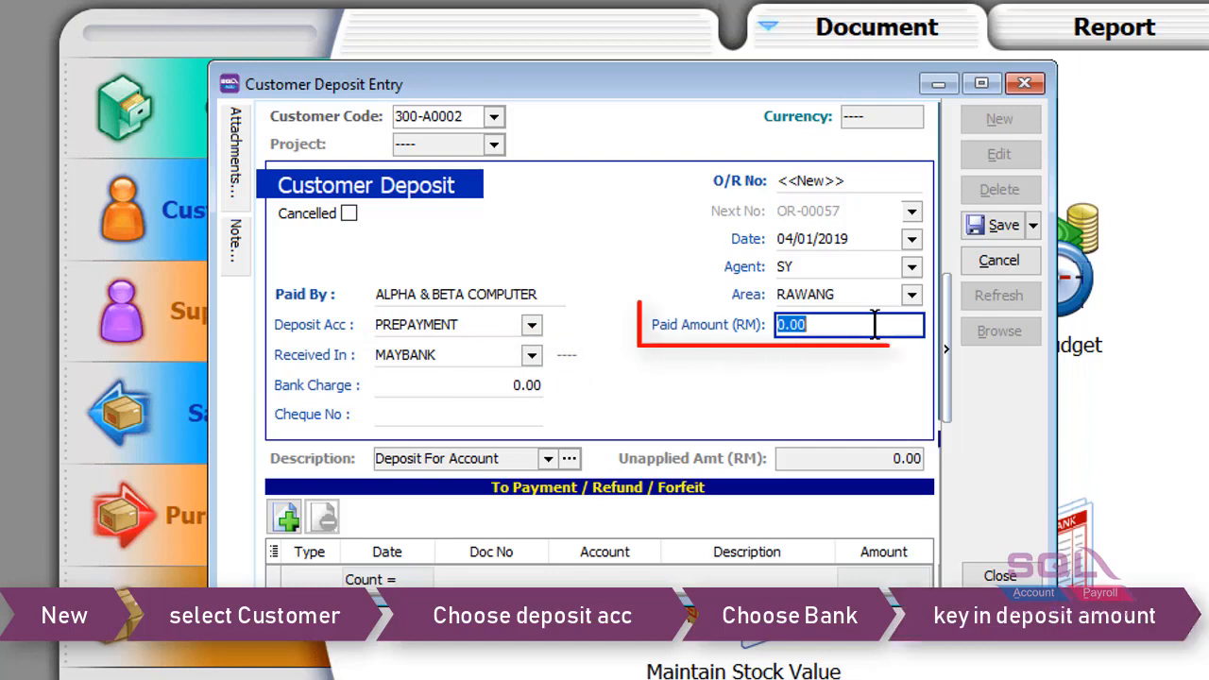
text(100)
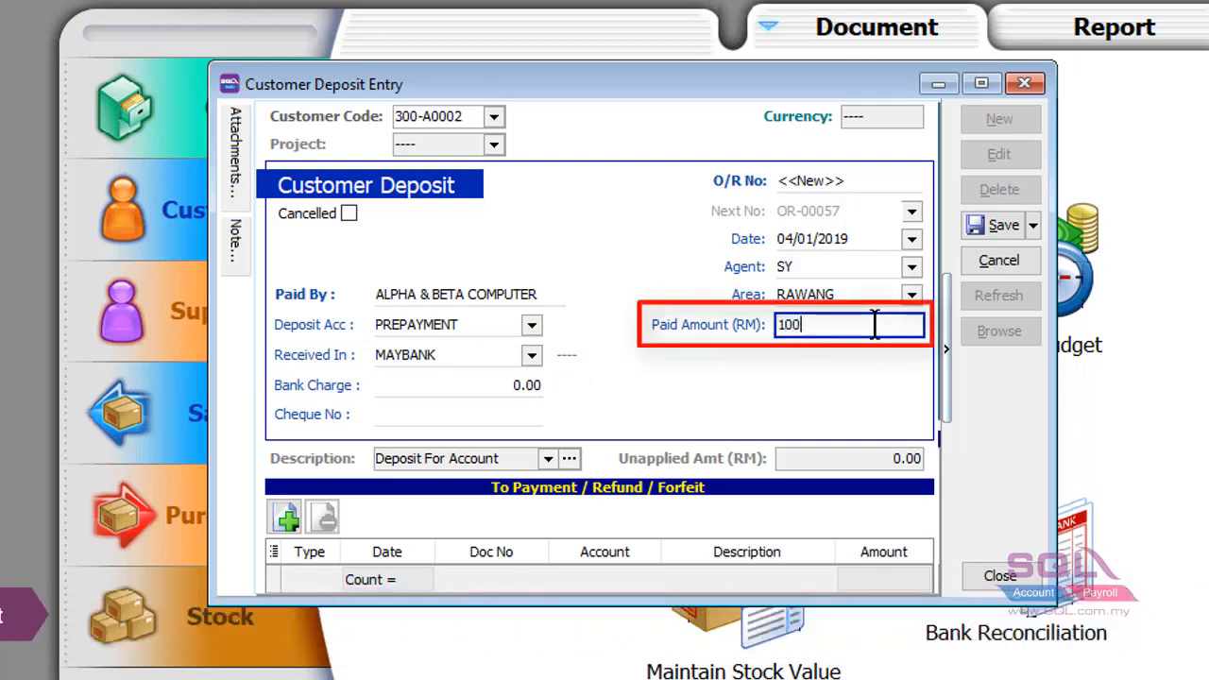
click(1002, 227)
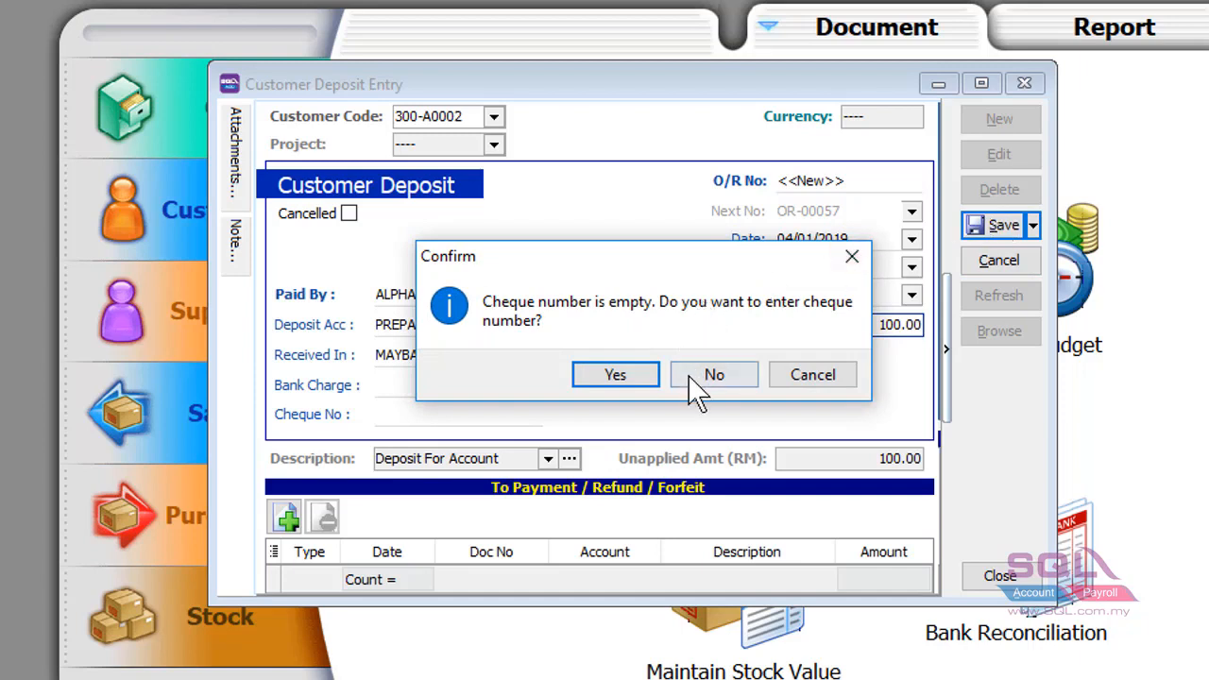
click(713, 375)
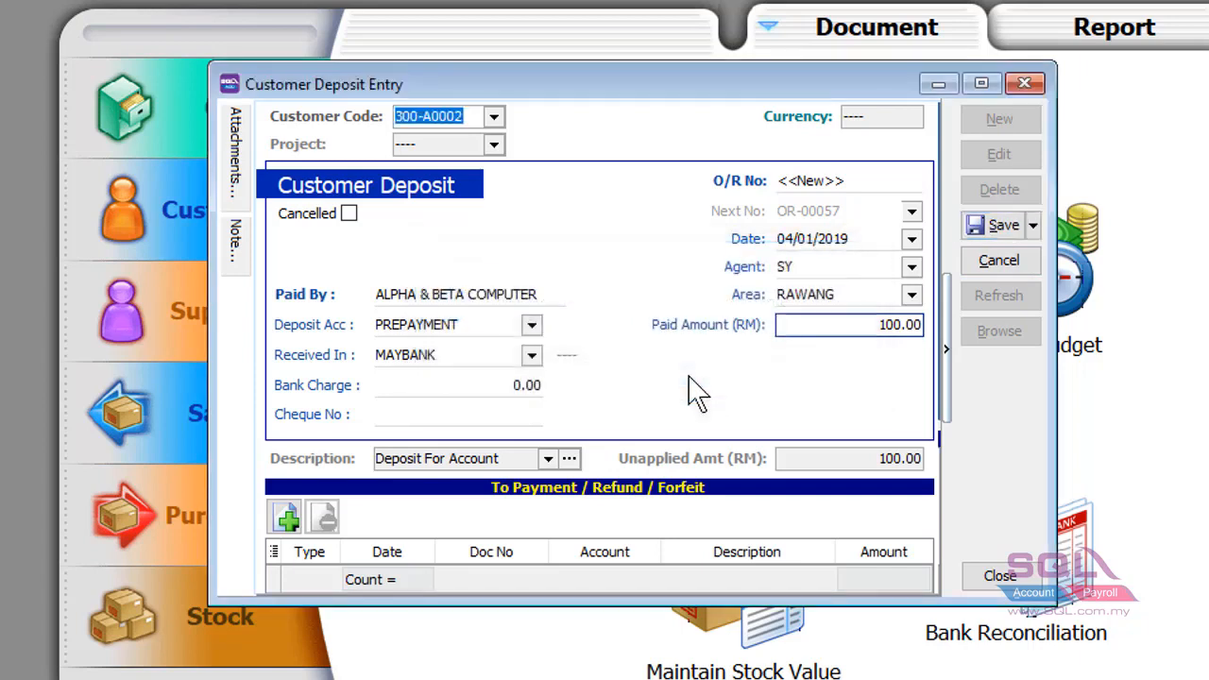
- Show the double entry of the saved ALPHA & BETA COMPUTER deposit
right_click(980, 392)
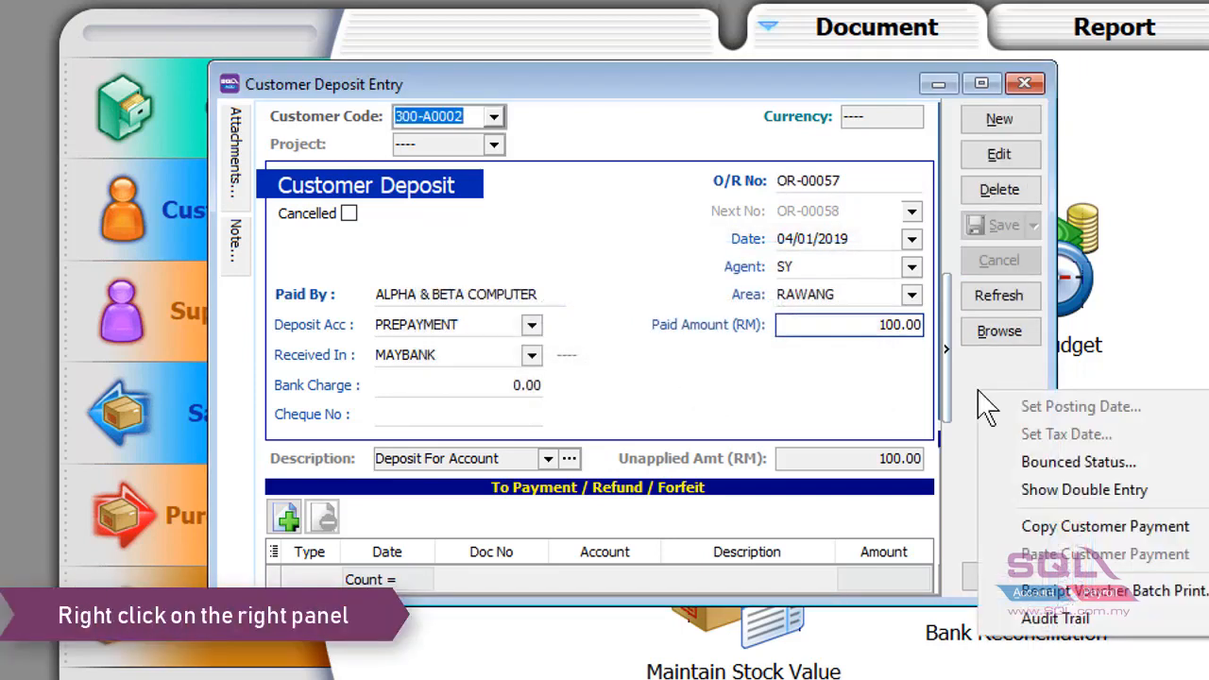
click(1022, 491)
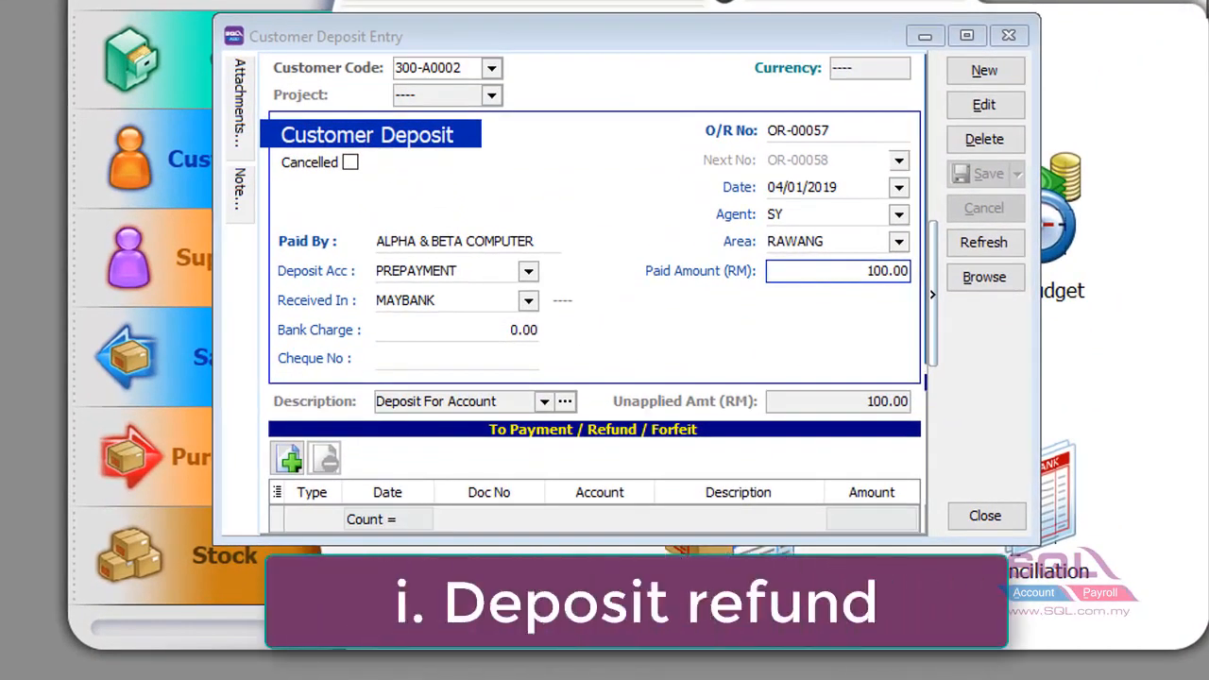
- Add a deposit refund dated 07/01/2019 to the deposit, paid by MAYBANK with a refund amount of RM 50
drag(825, 539, 825, 619)
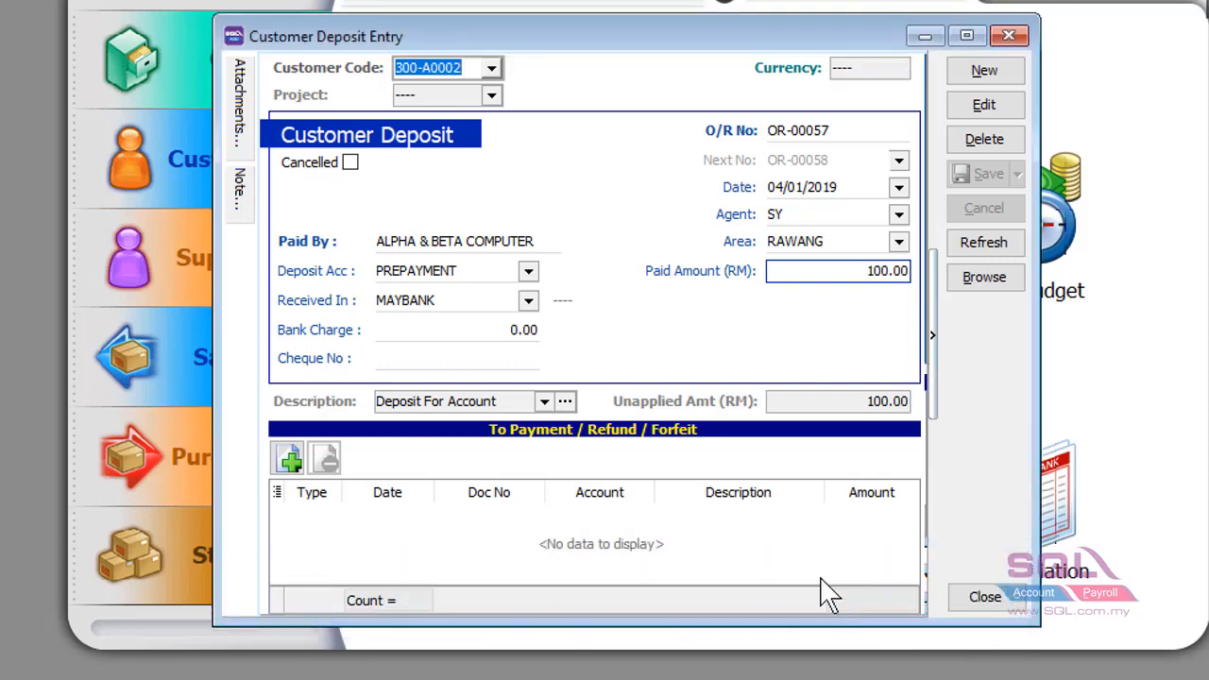
click(293, 464)
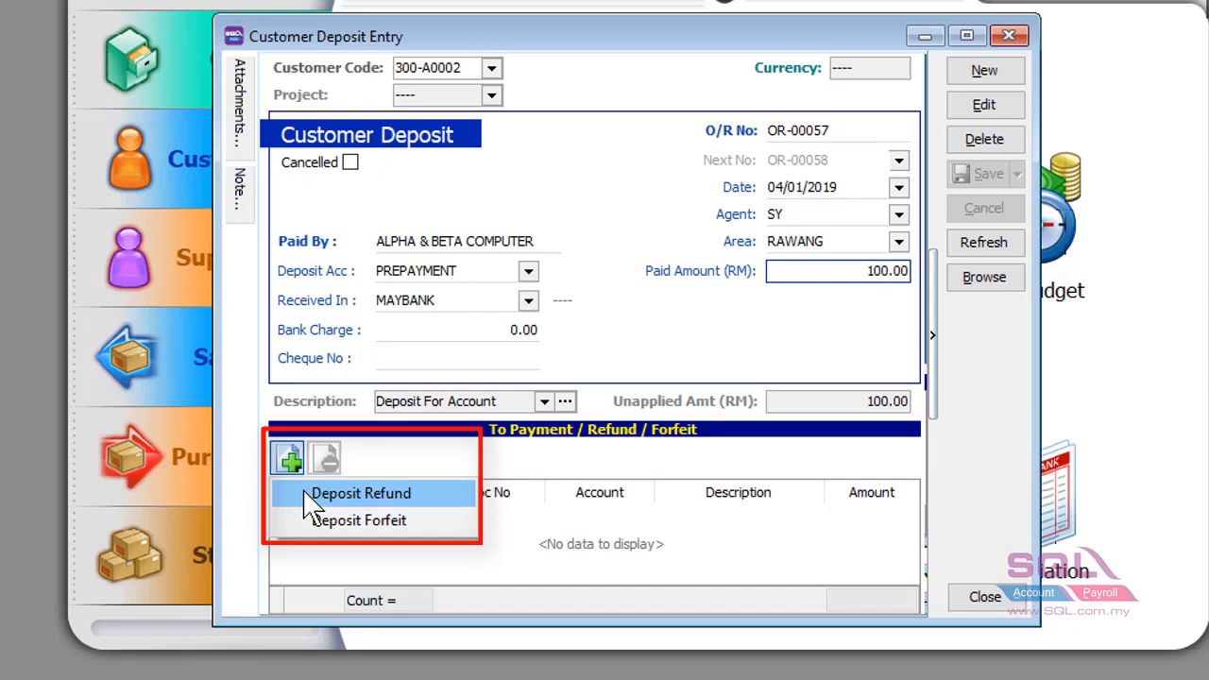
click(304, 492)
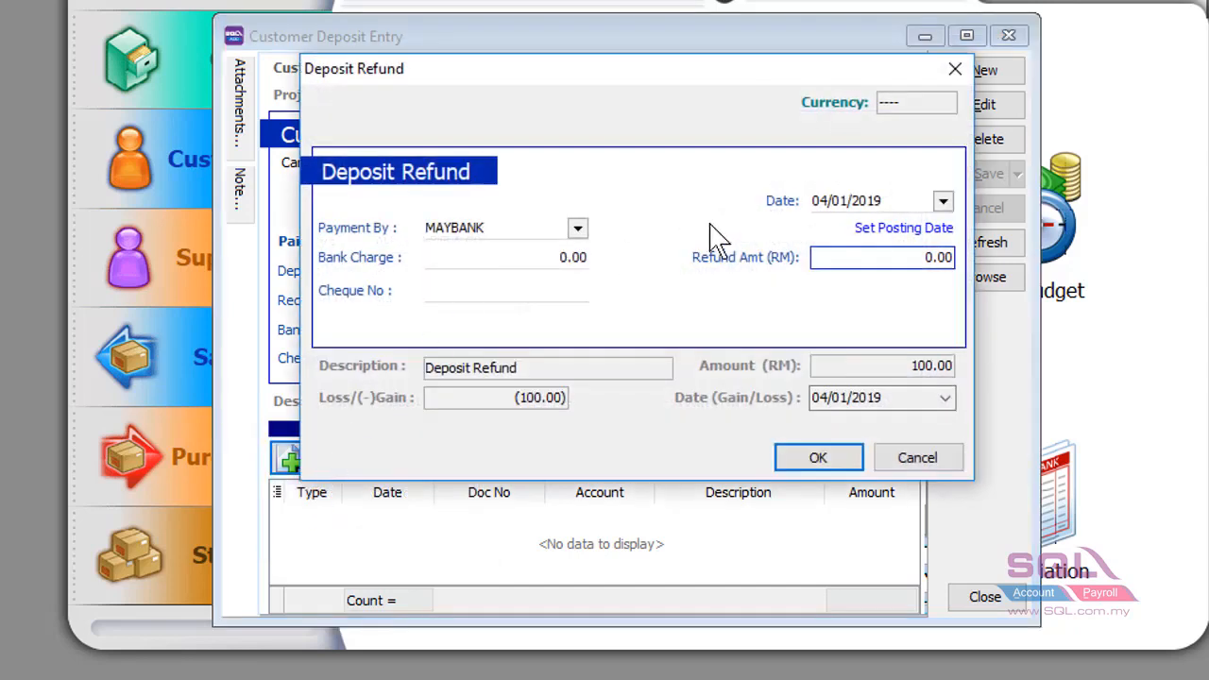
click(943, 201)
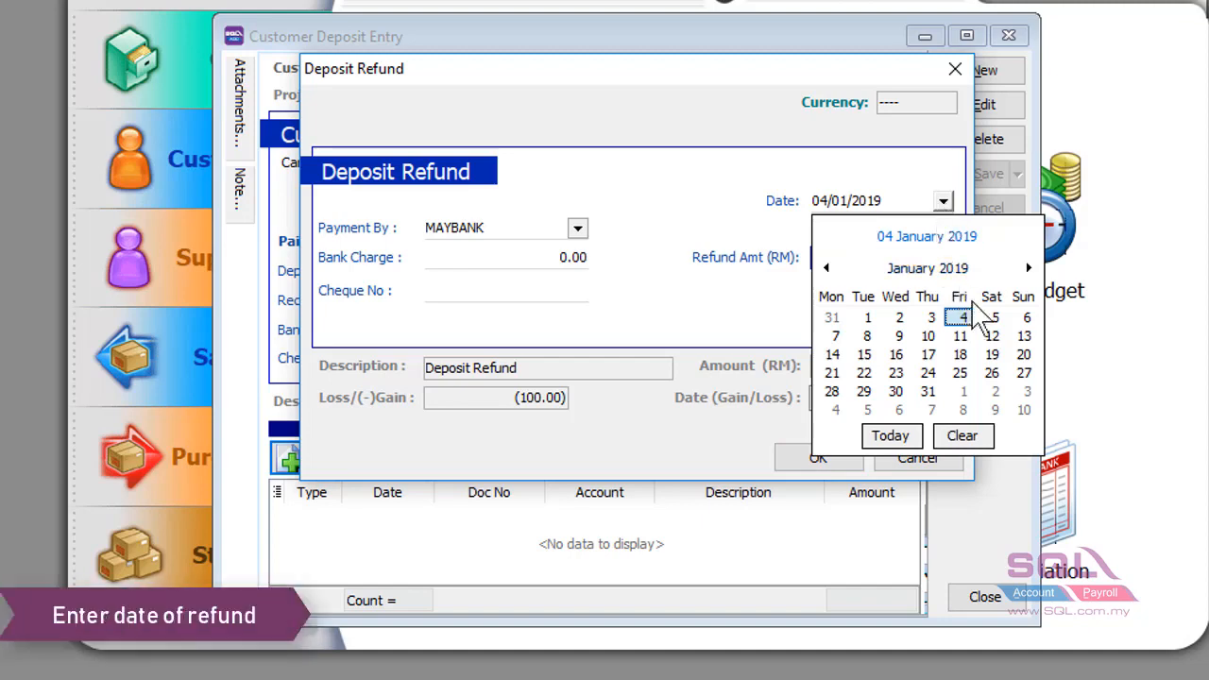
click(836, 336)
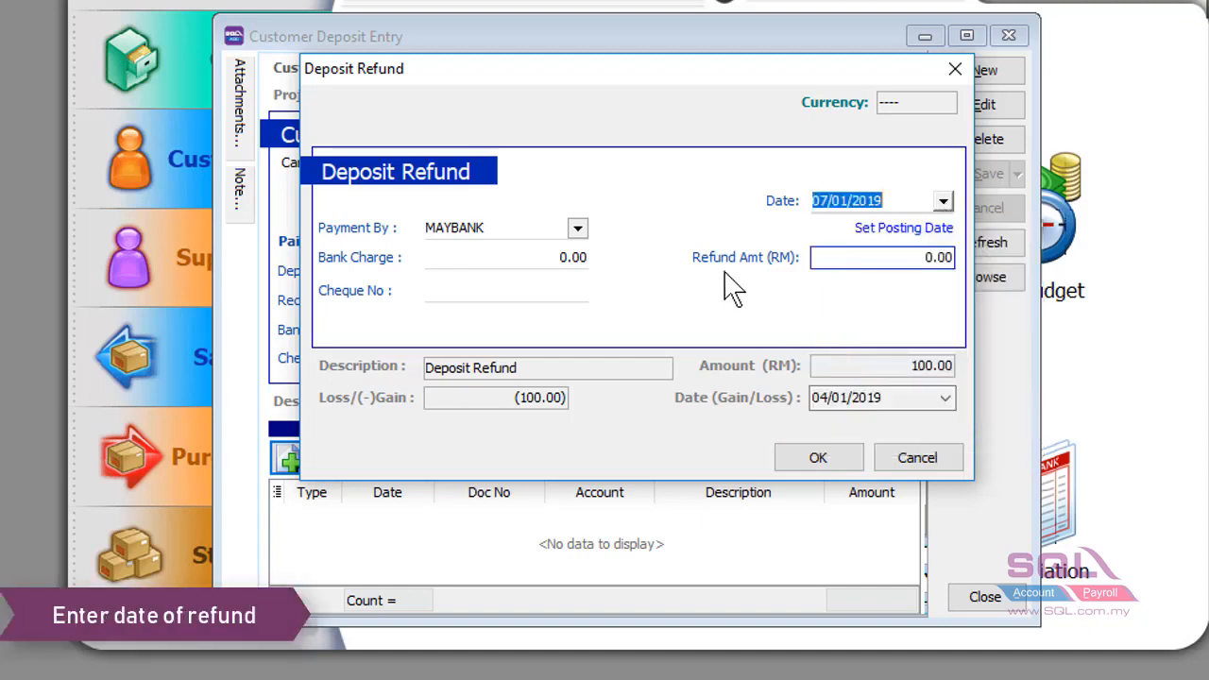
click(577, 228)
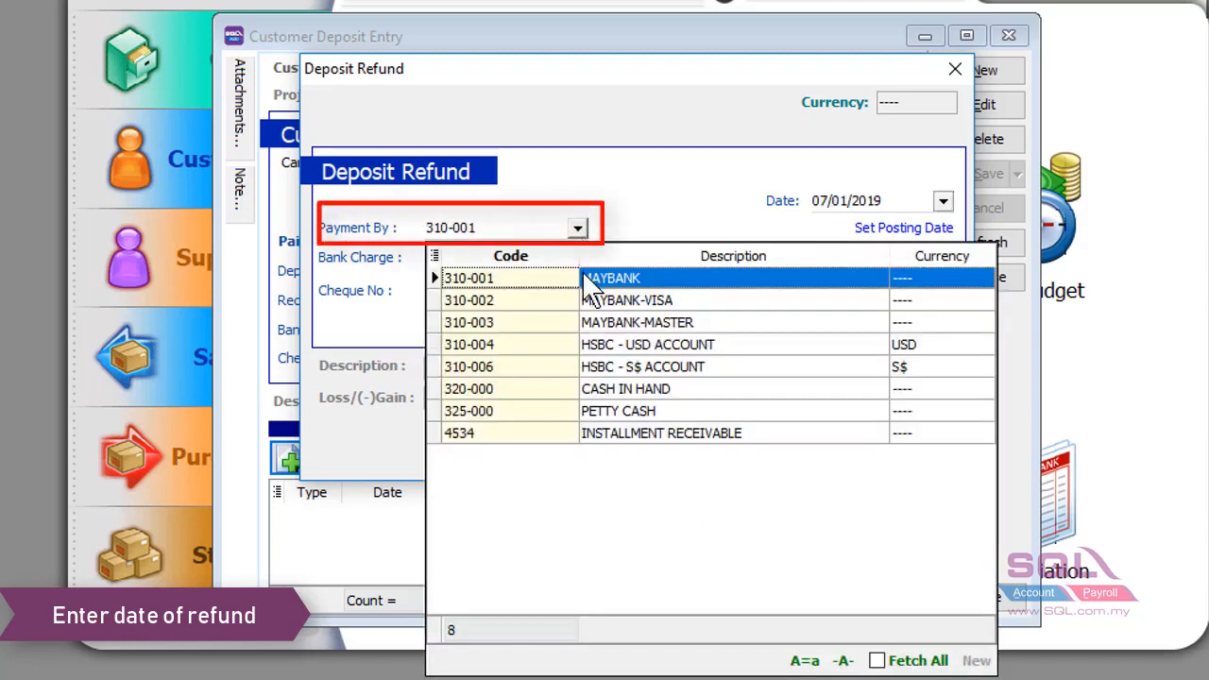
click(583, 274)
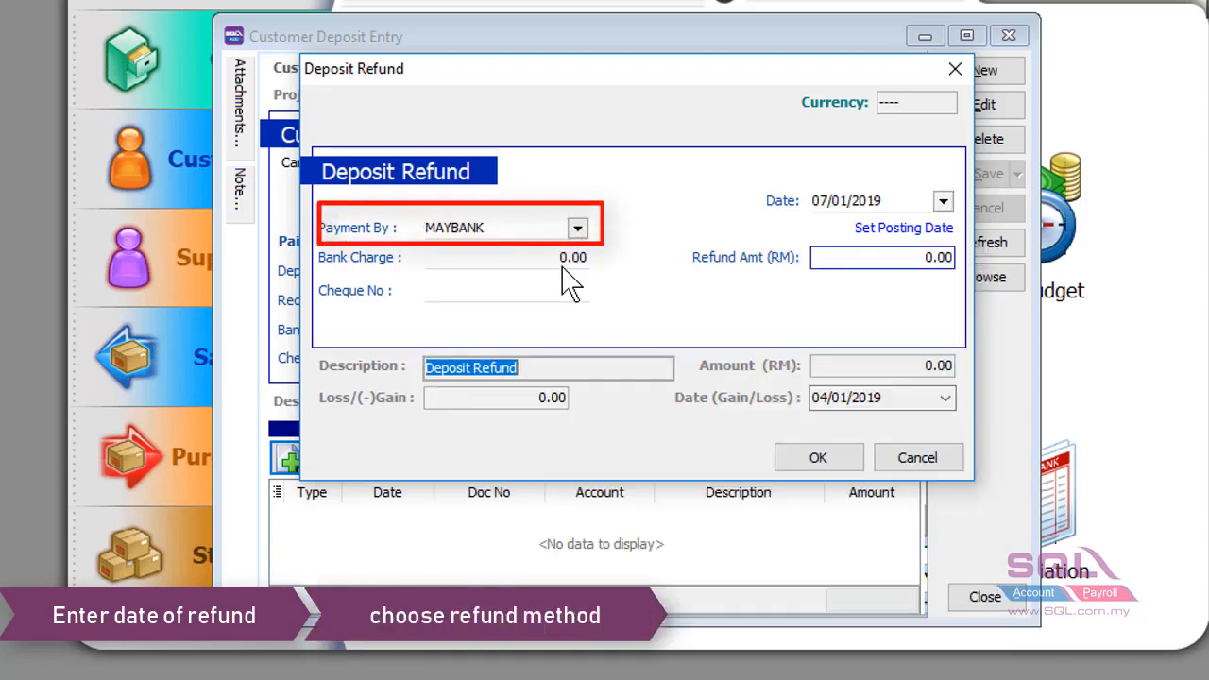
click(526, 293)
click(891, 260)
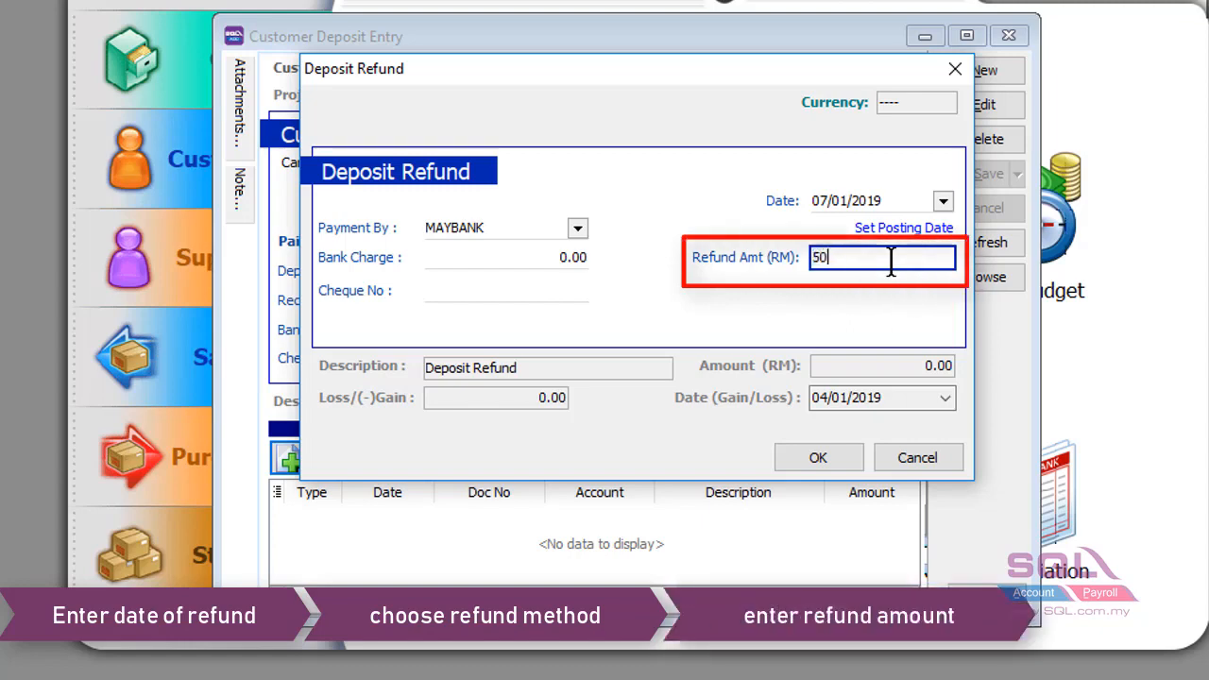
click(816, 459)
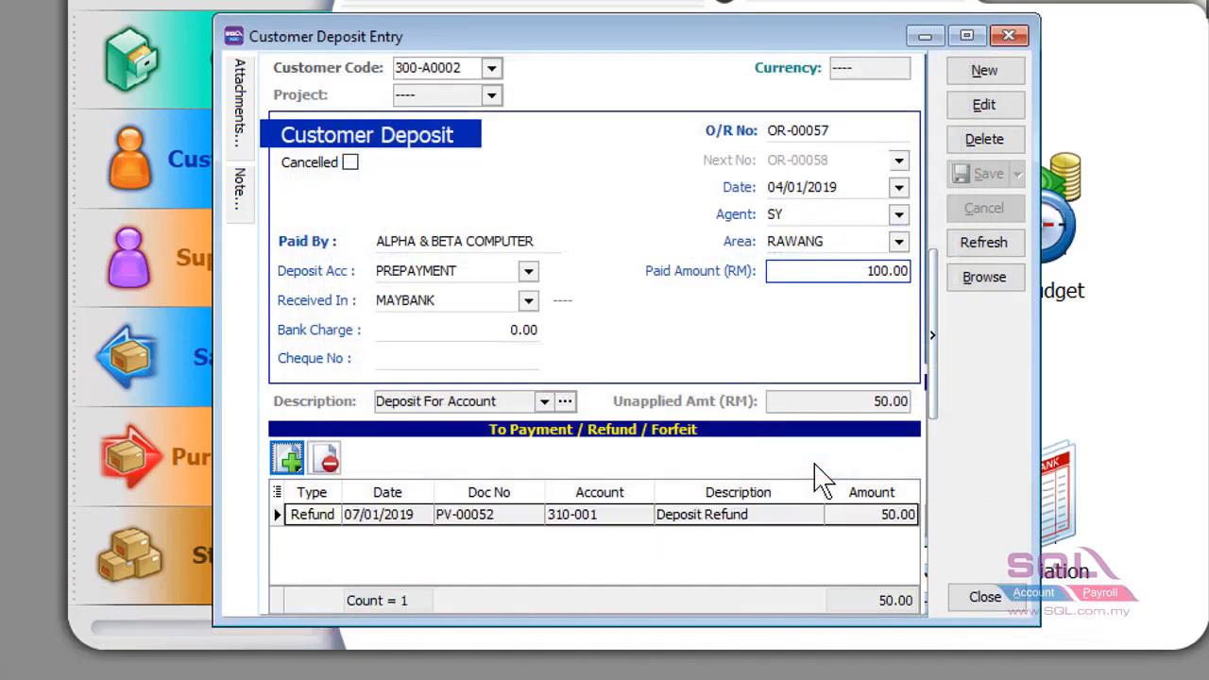
click(480, 522)
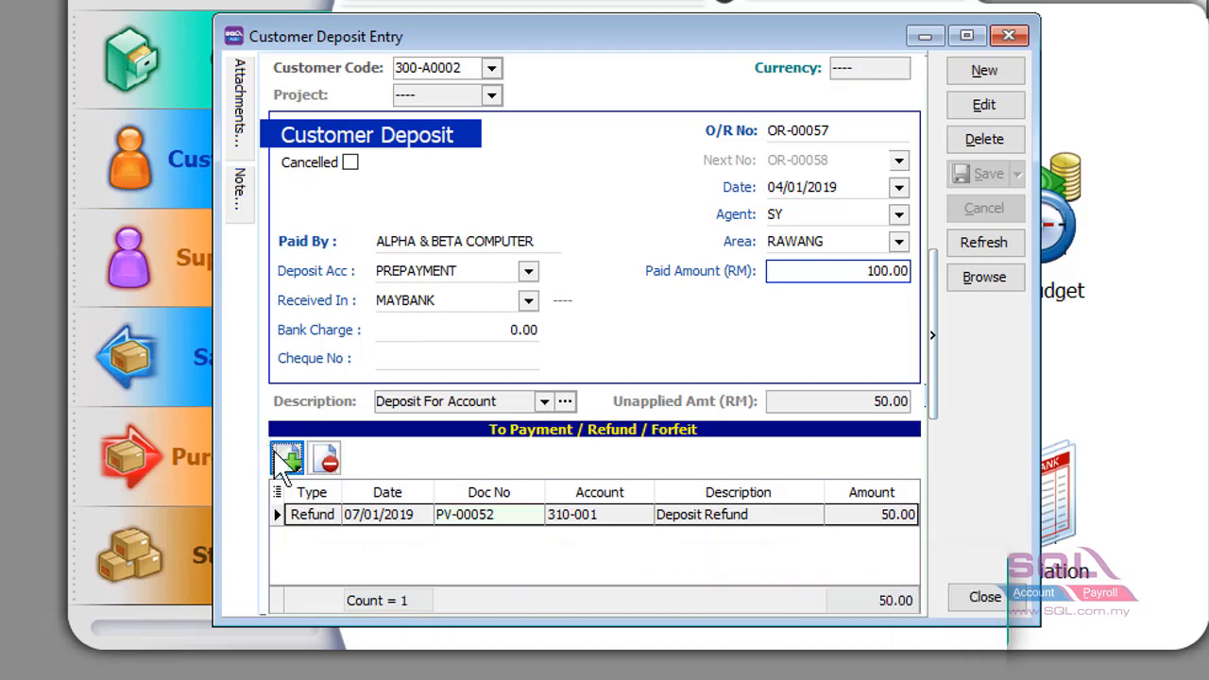
- Add a deposit forfeit dated 09/01/2019 to the DEPOSIT FORFEITED account for an amount of 50.00
click(285, 457)
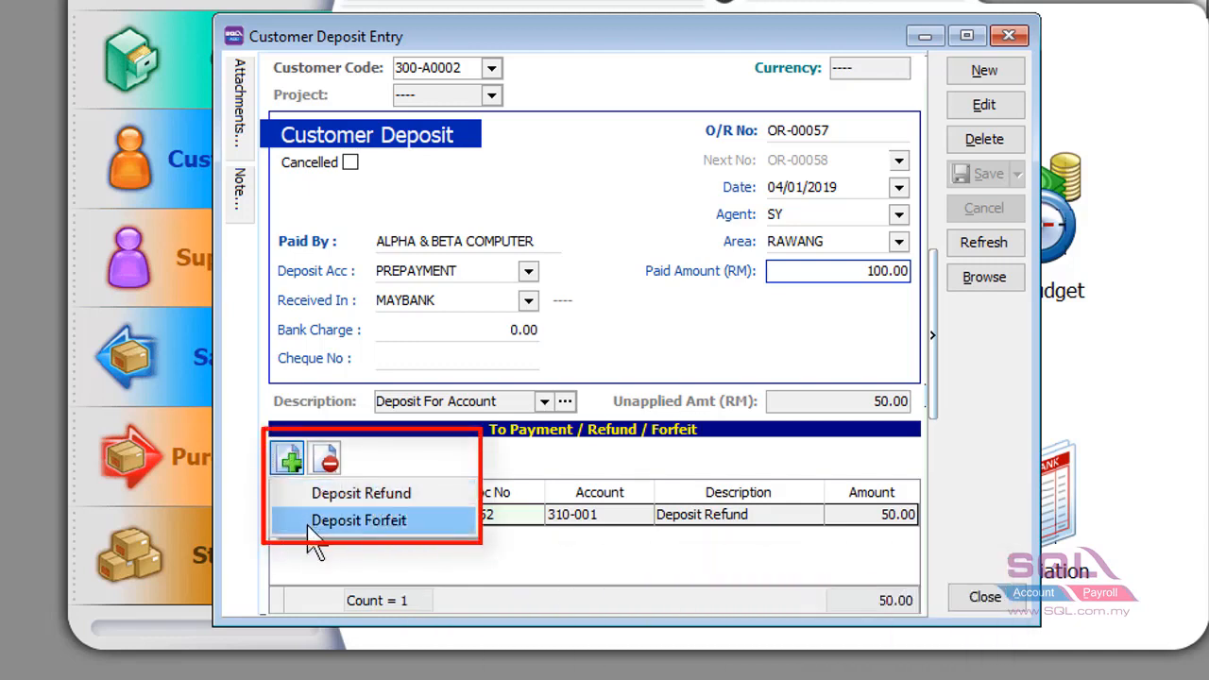
click(316, 538)
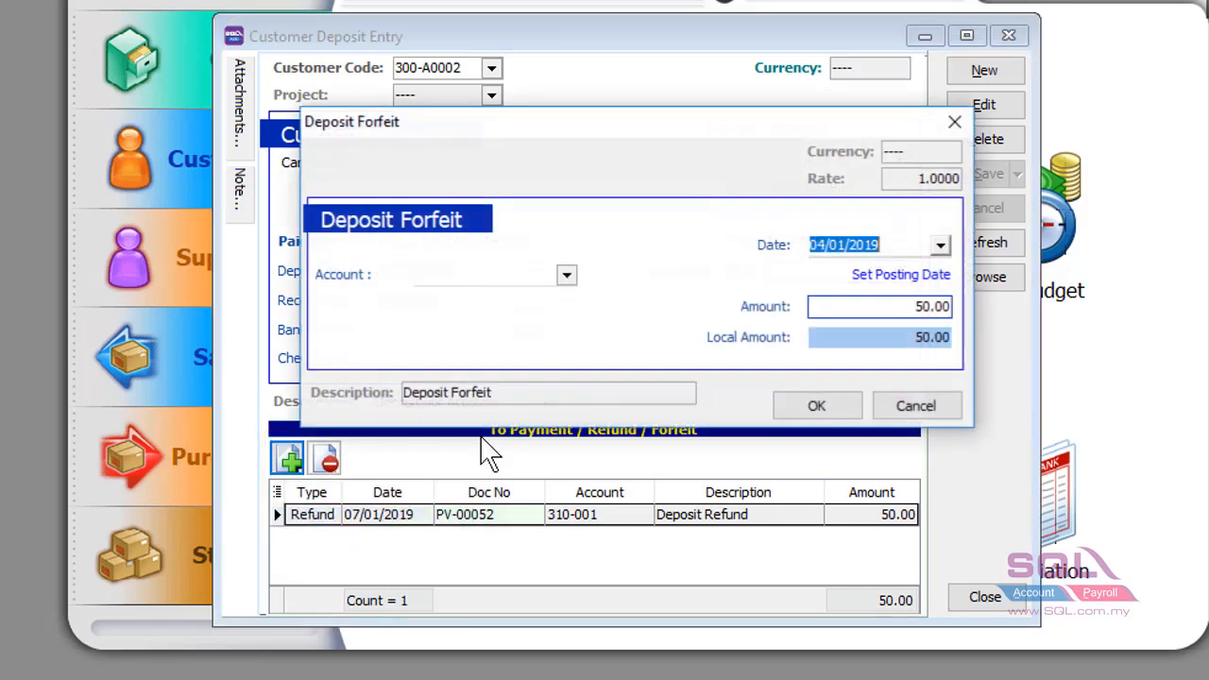
click(941, 248)
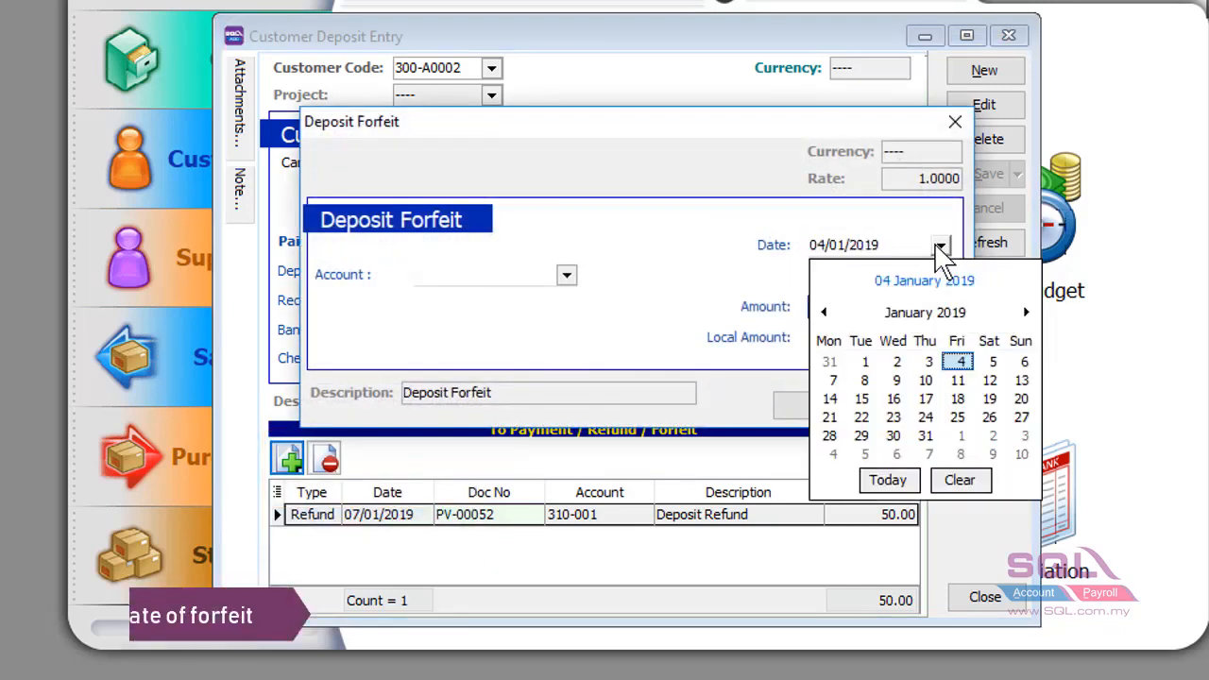
click(897, 380)
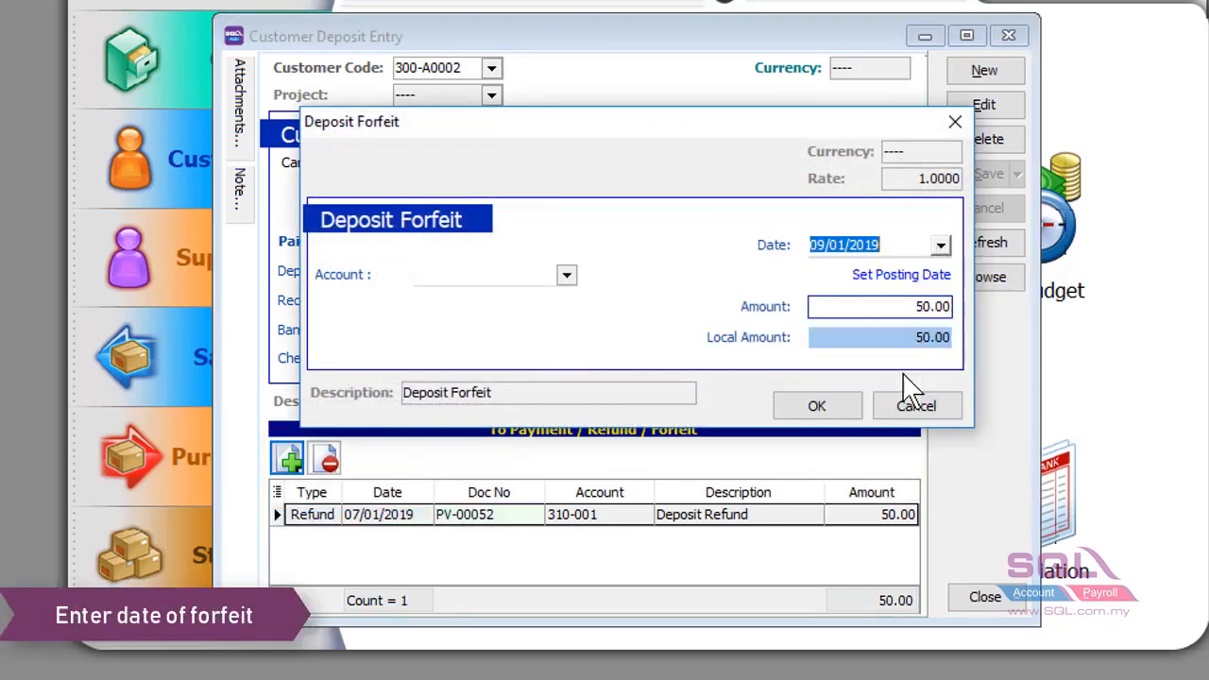
click(569, 276)
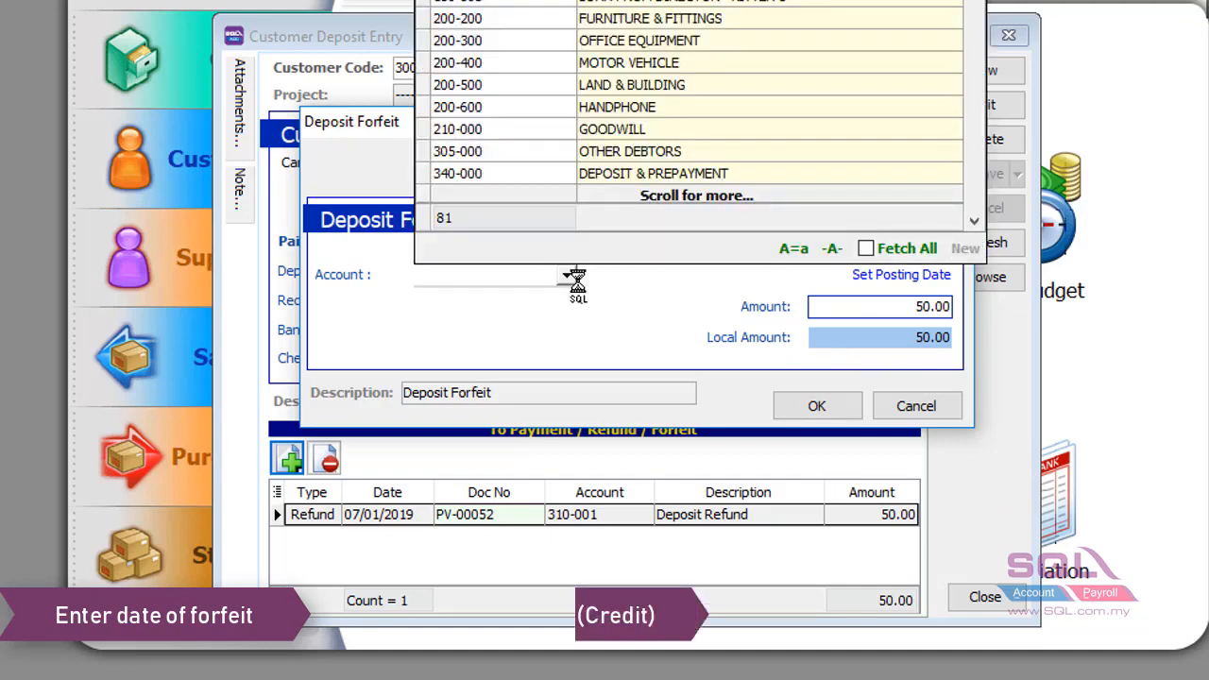
text(DEPO)
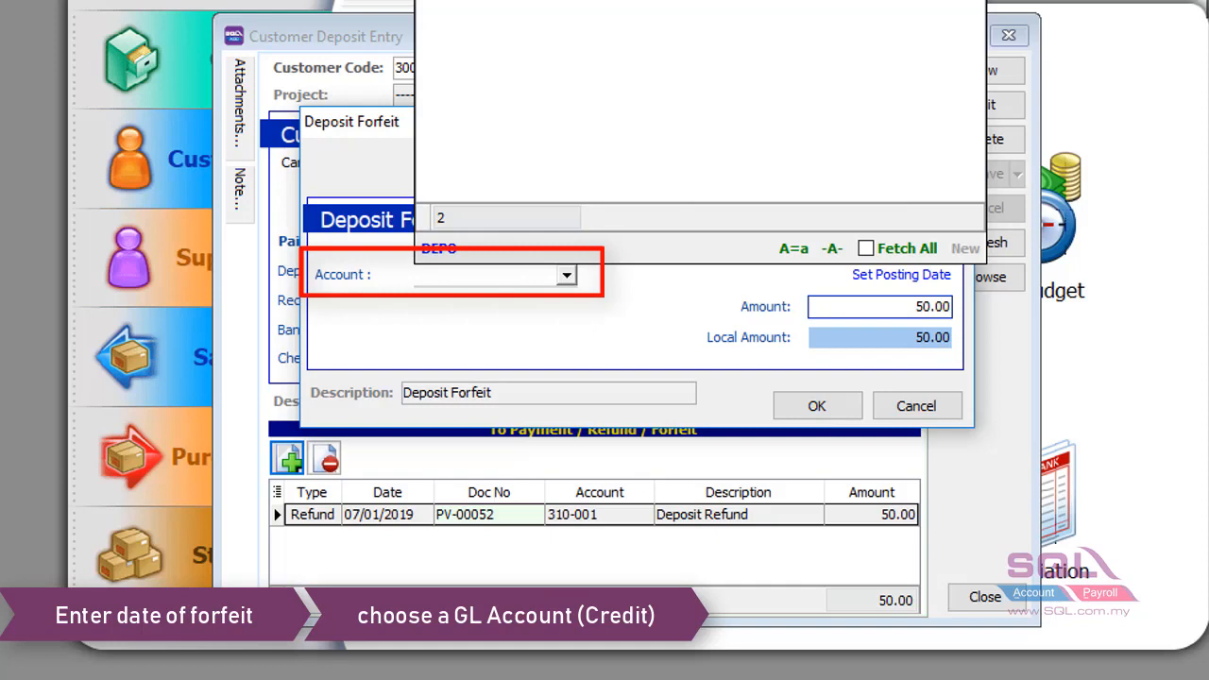
key(Return)
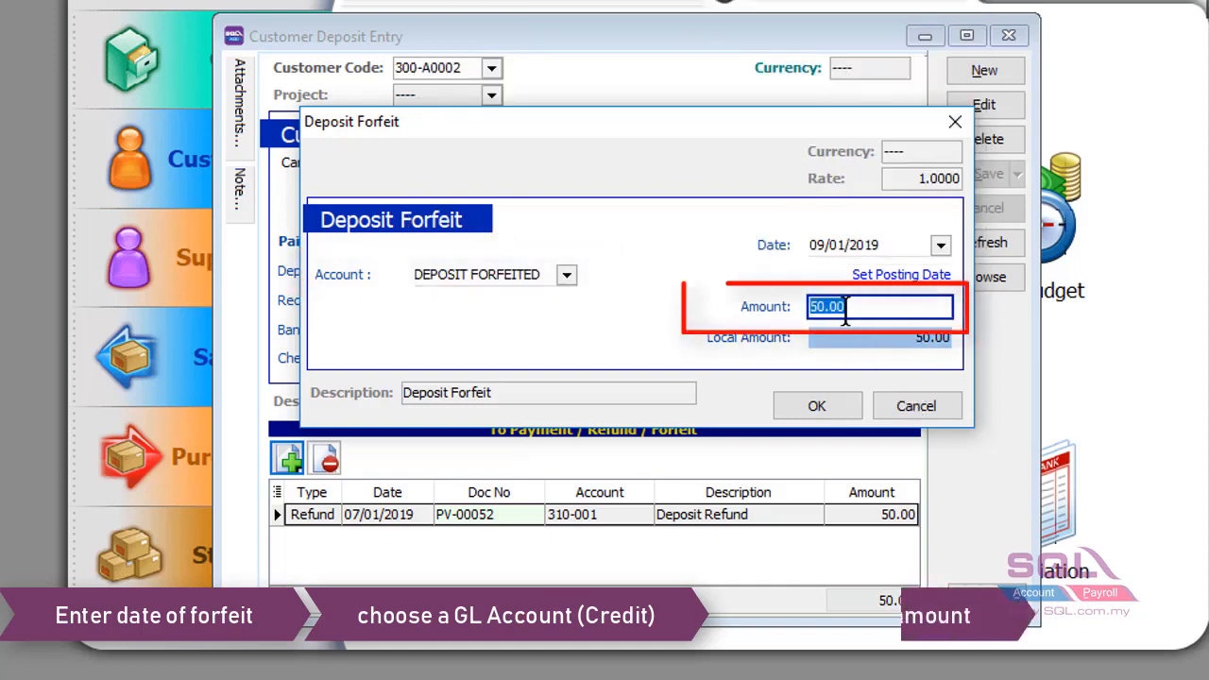
click(818, 406)
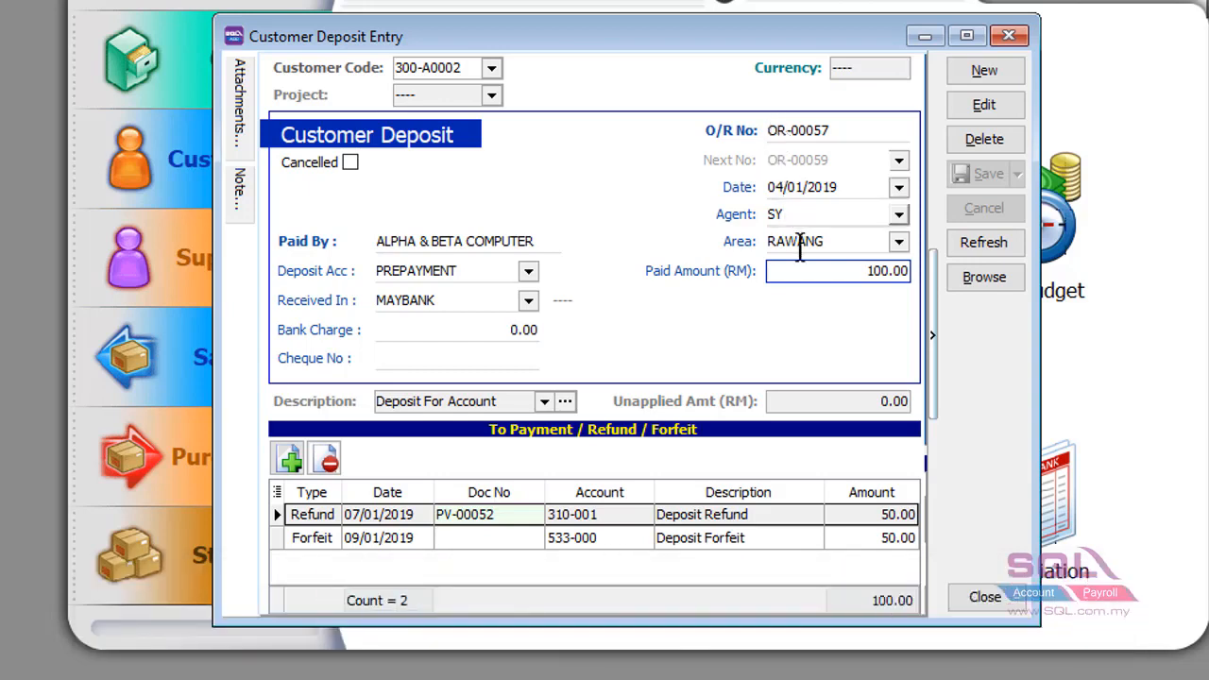
- Start a new customer deposit for AB ENTERPRISE SDN BHD
click(805, 286)
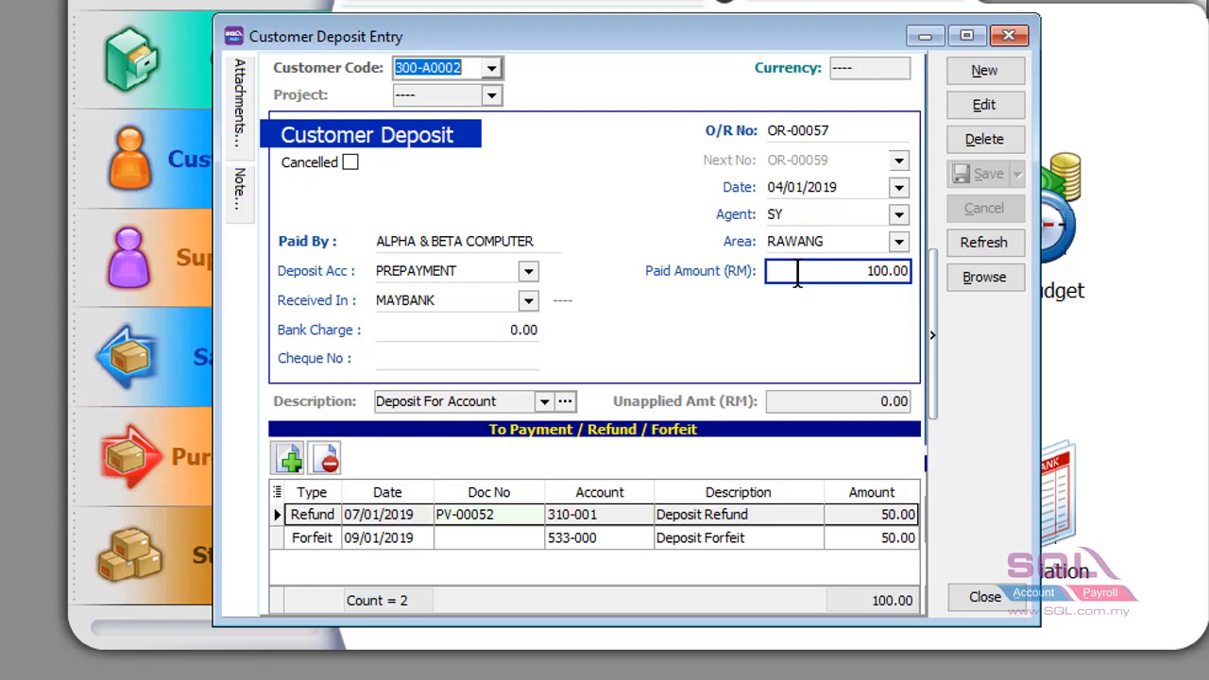
click(960, 74)
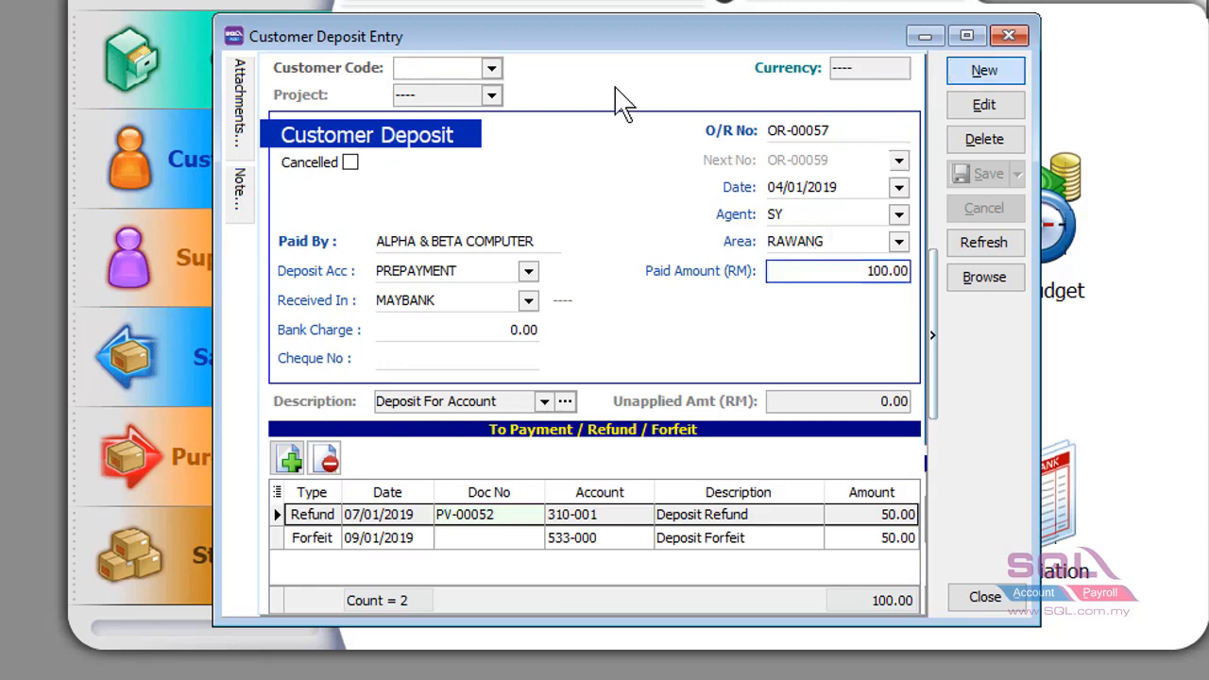
click(491, 70)
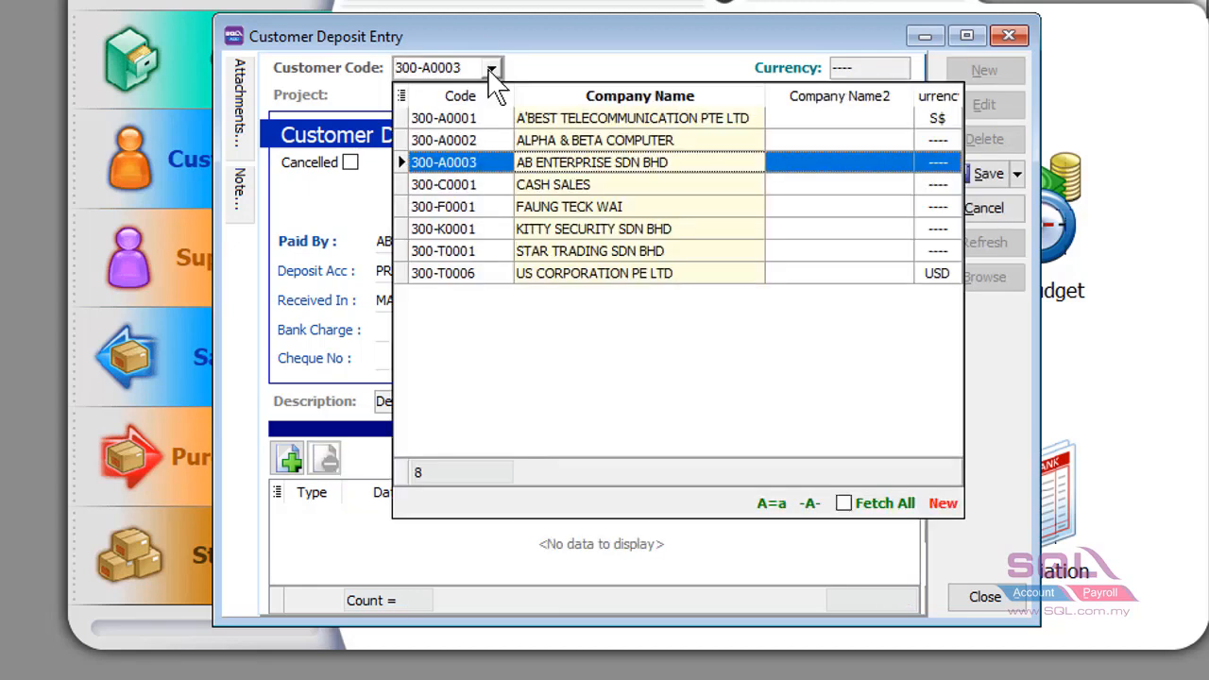
click(514, 167)
- Set the deposit's paid amount to RM 100 and save it without a cheque number
click(864, 265)
text(1)
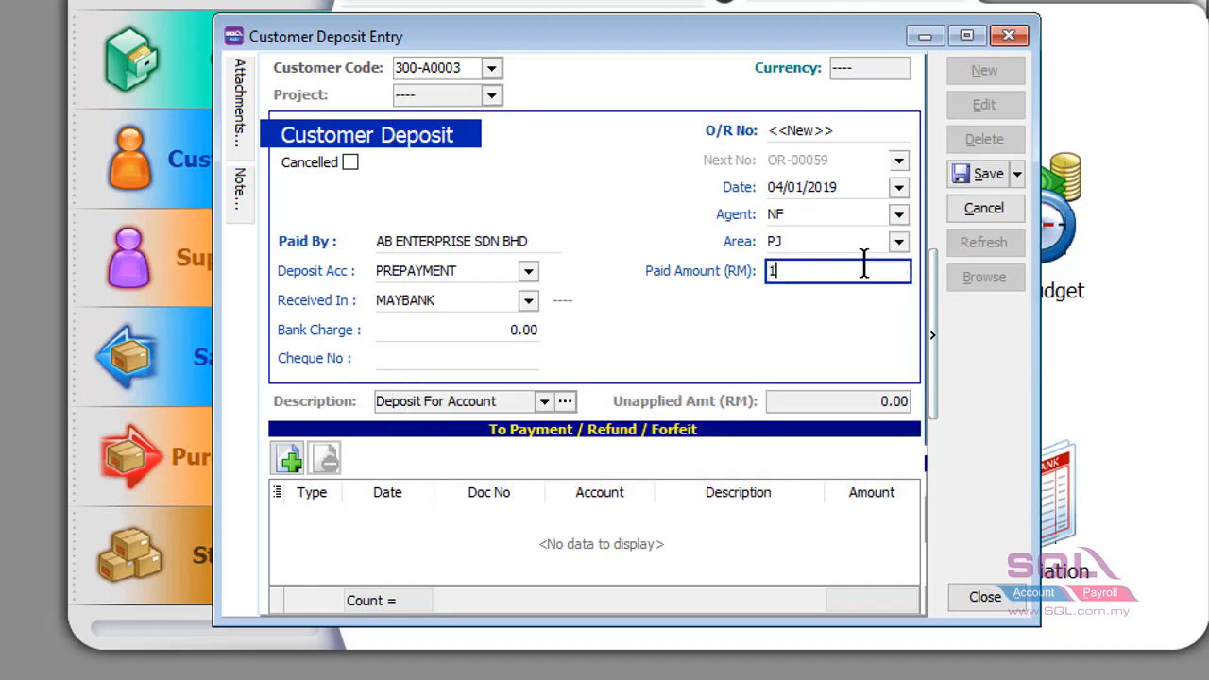
text(00)
click(963, 174)
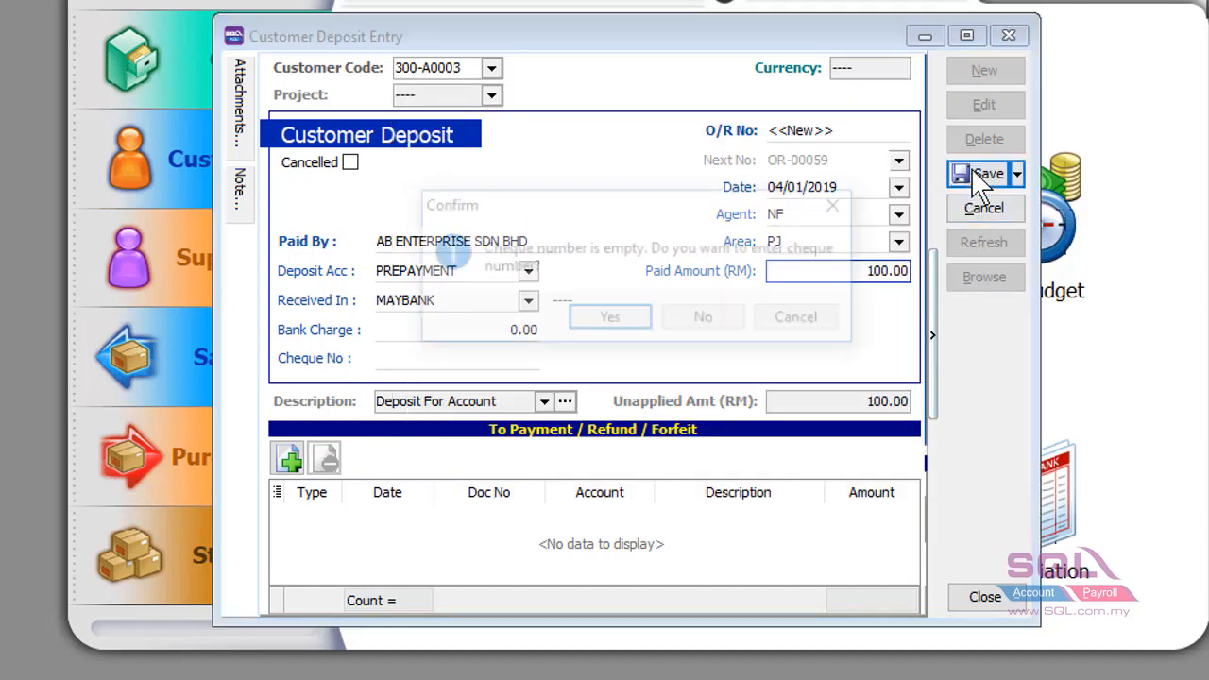
click(728, 328)
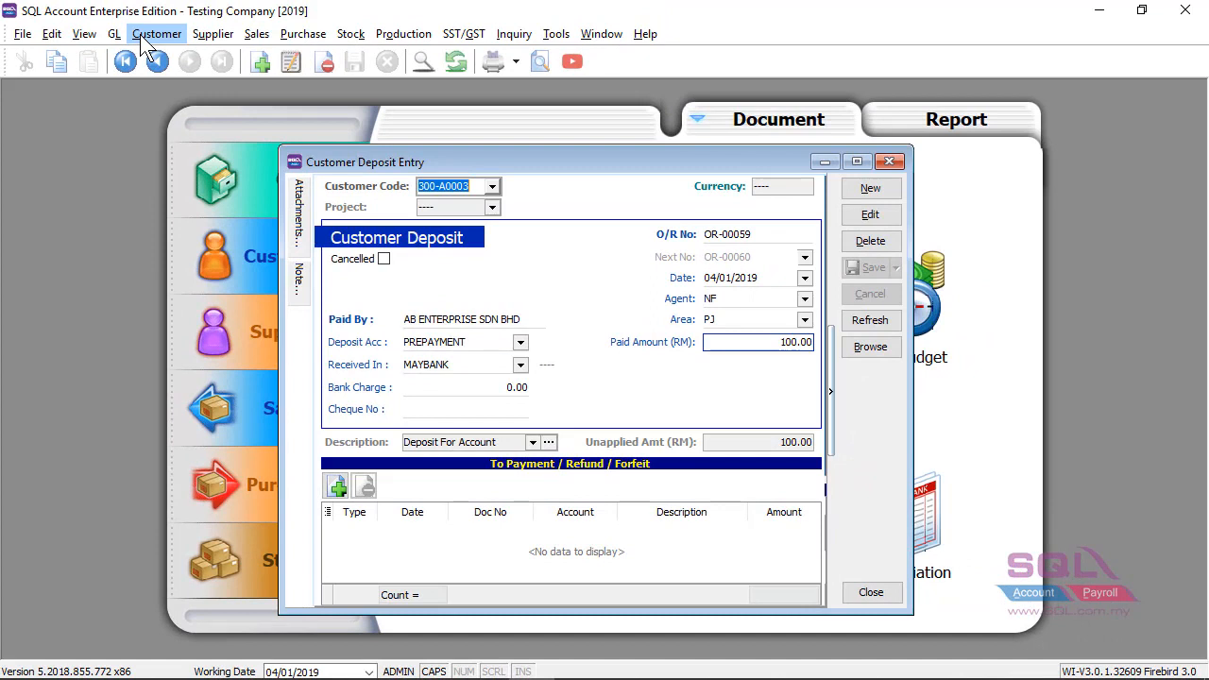
- Open the customer payment entry, resize its window, and start a new payment for AB ENTERPRISE SDN BHD
click(151, 34)
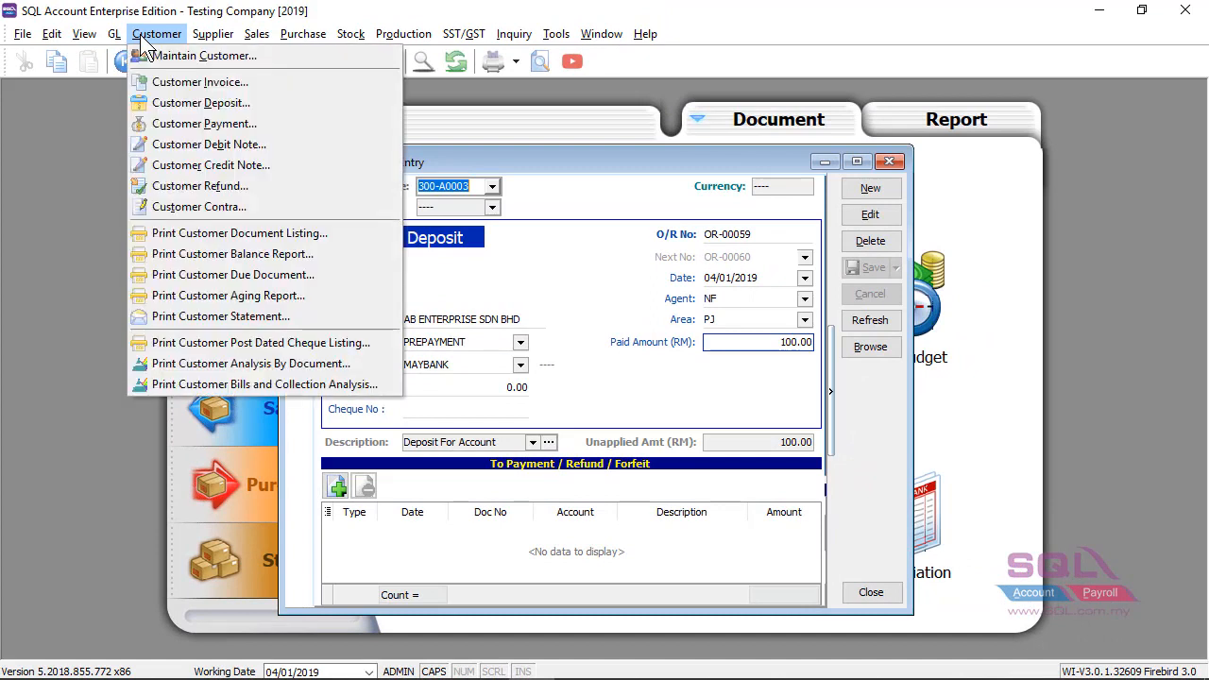
click(160, 130)
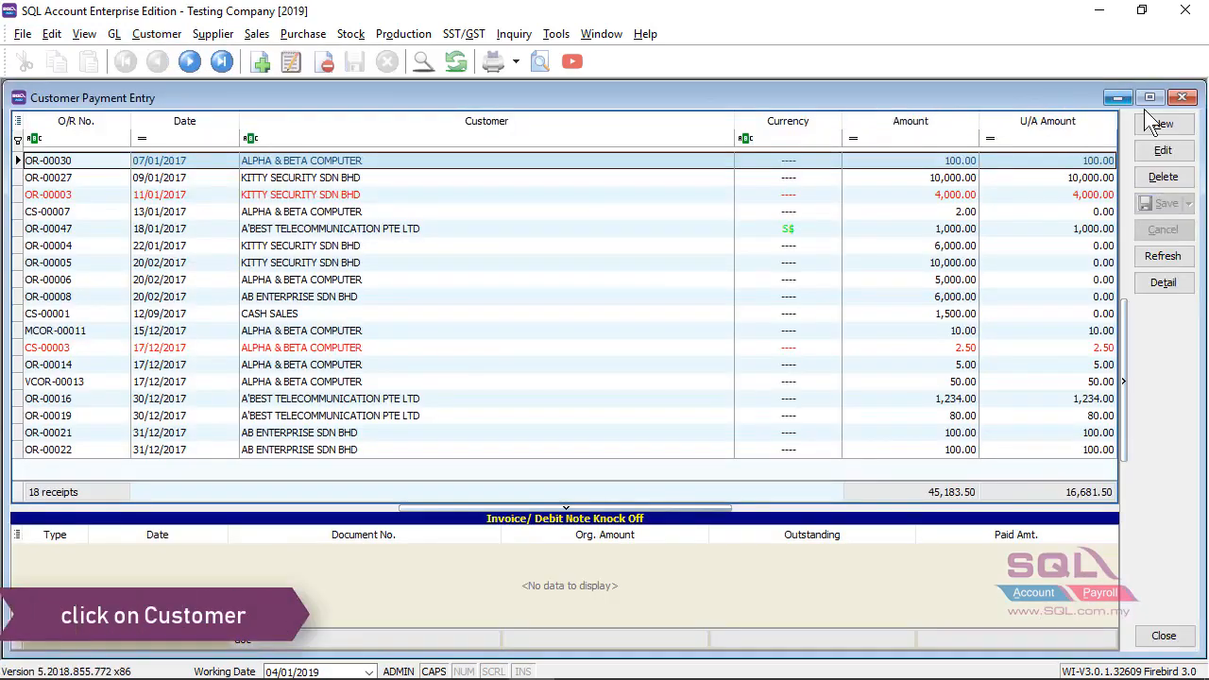
drag(1203, 84, 591, 239)
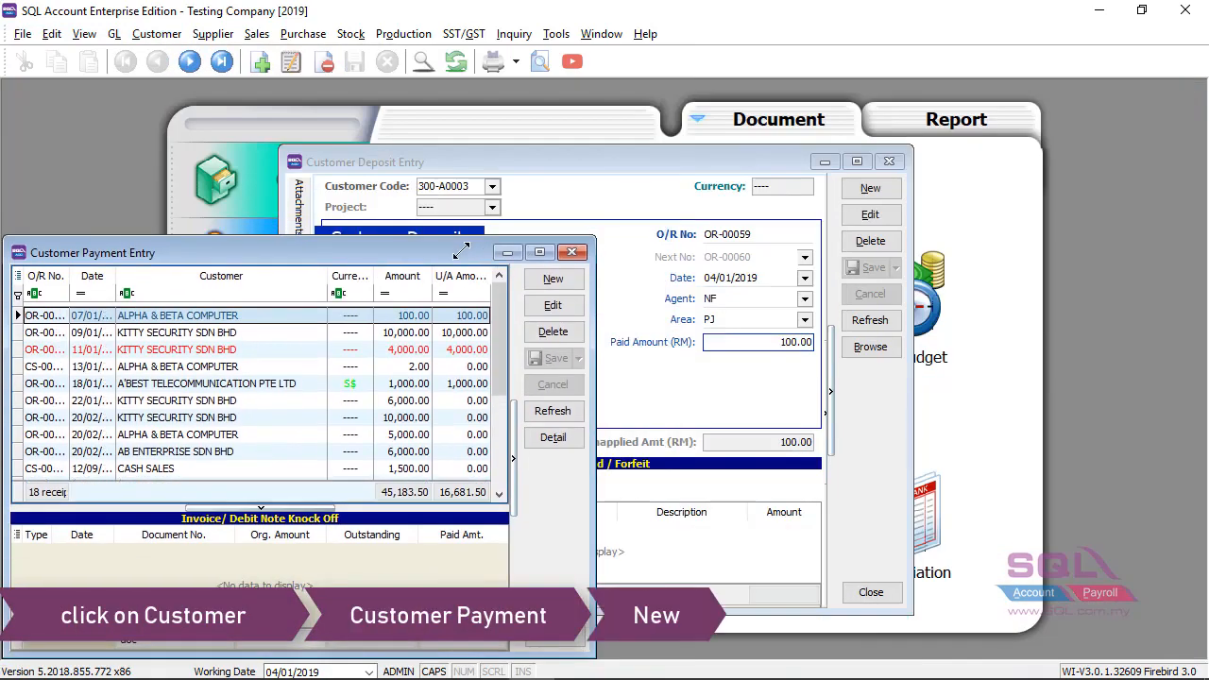
drag(452, 254, 729, 170)
drag(869, 565, 902, 612)
click(867, 192)
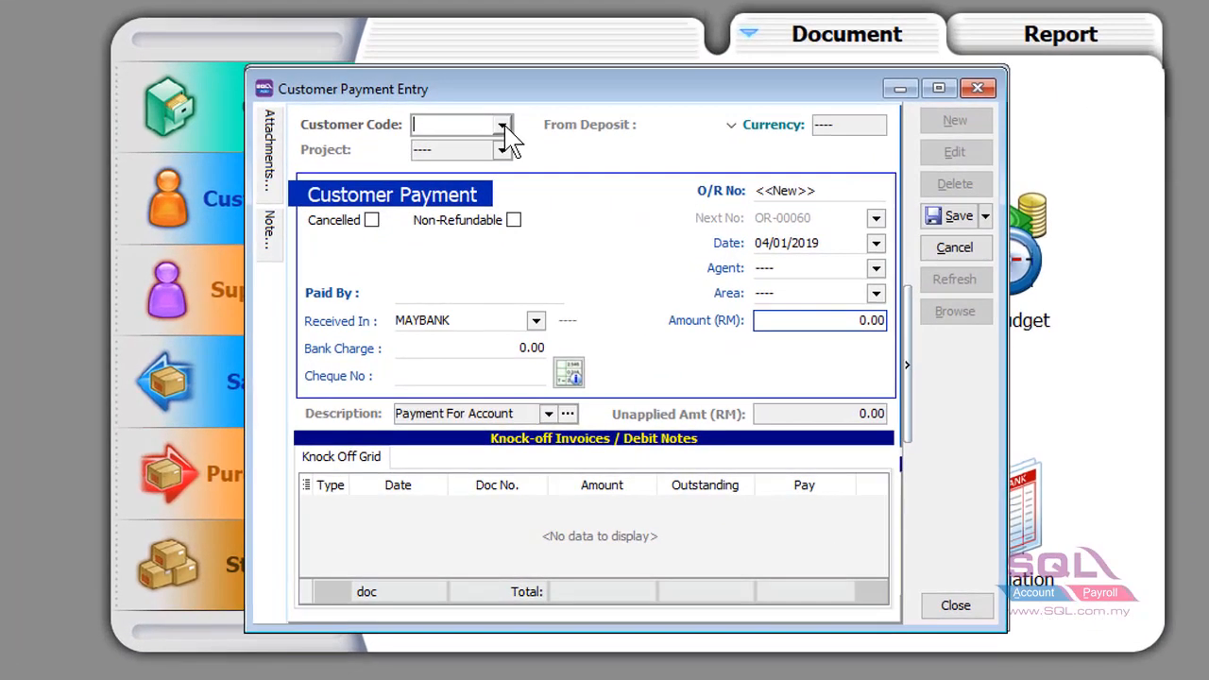
click(499, 147)
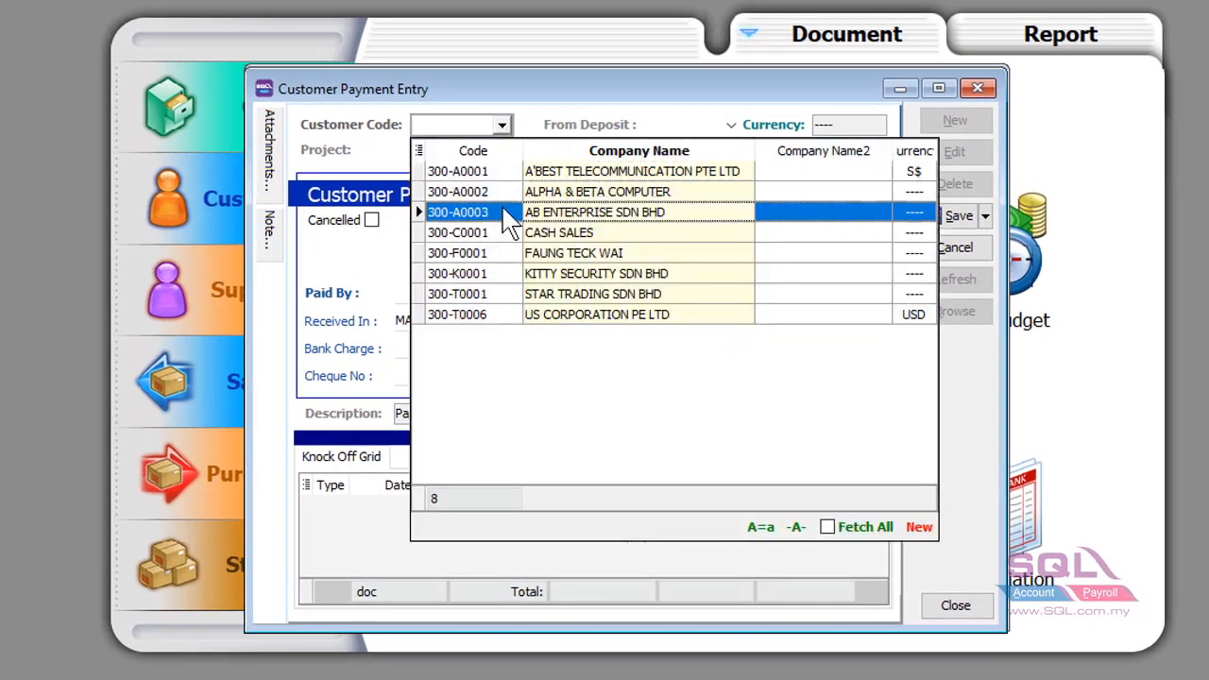
click(503, 212)
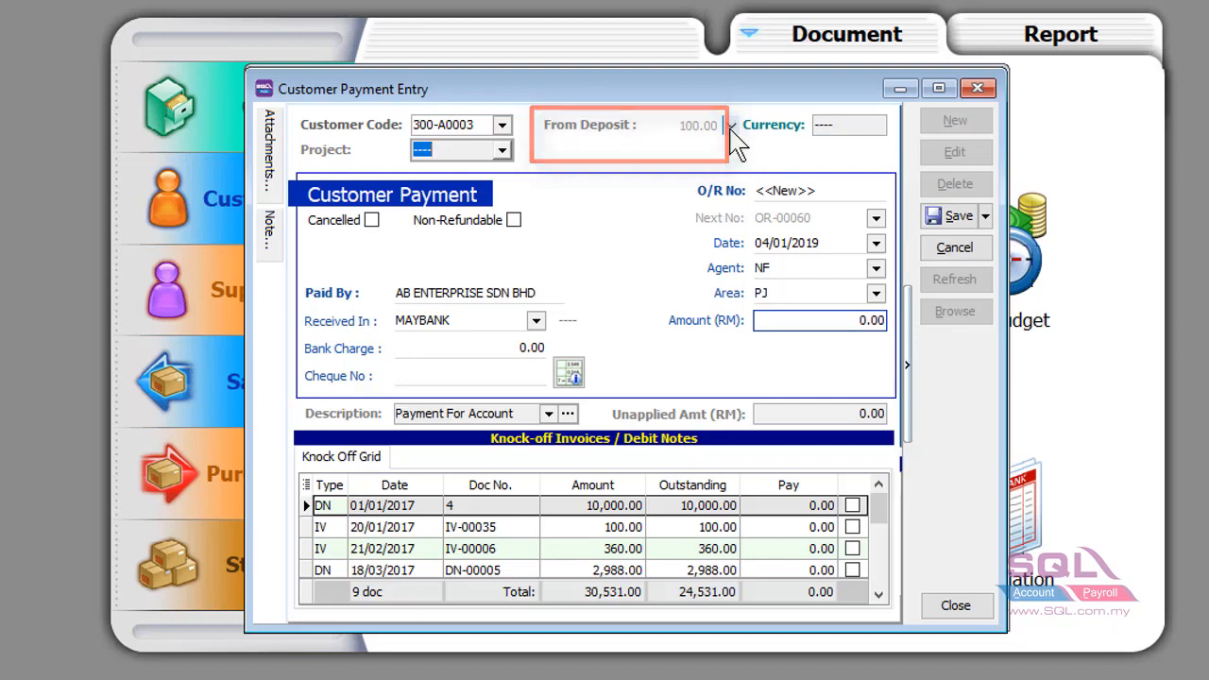
- Take the payment from the customer's 04/01/2019 deposit and knock it off against the debit note dated 01/01/2017
click(731, 126)
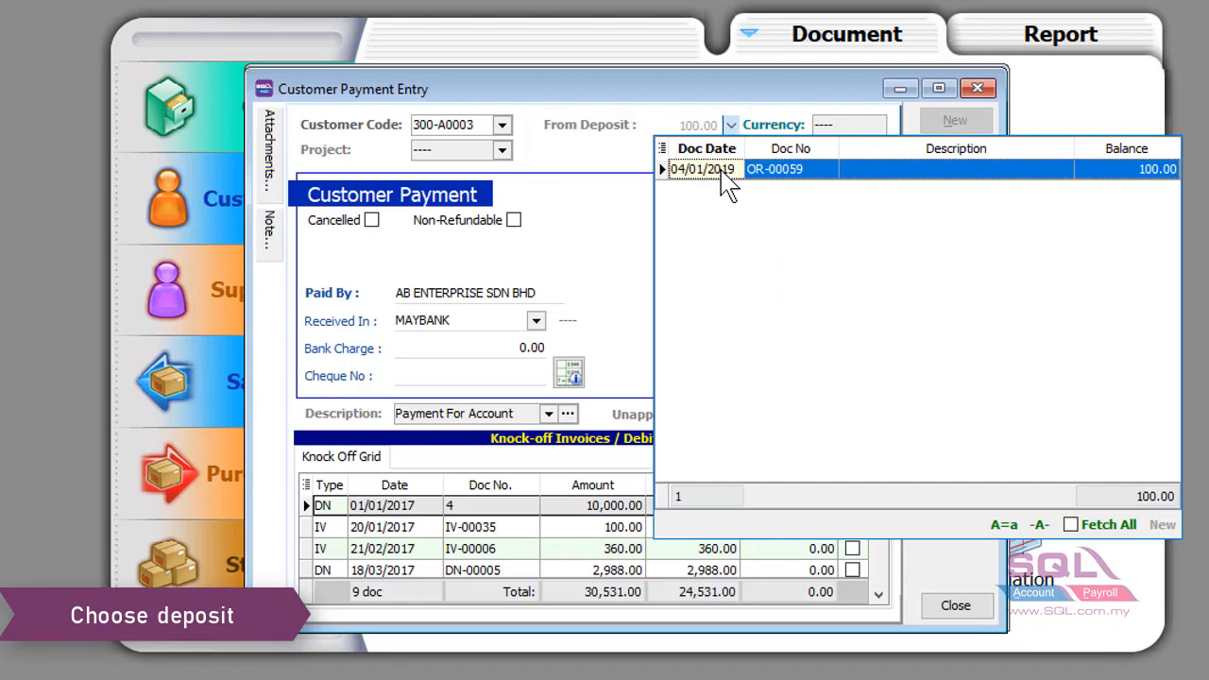
click(727, 184)
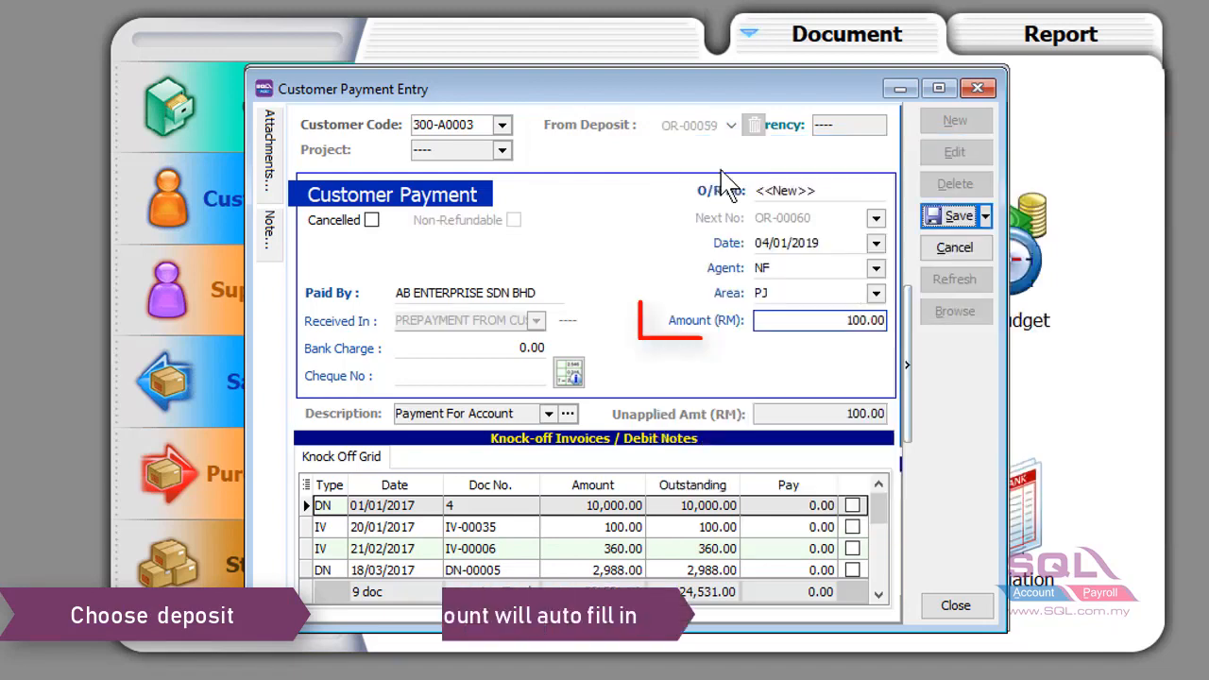
click(854, 506)
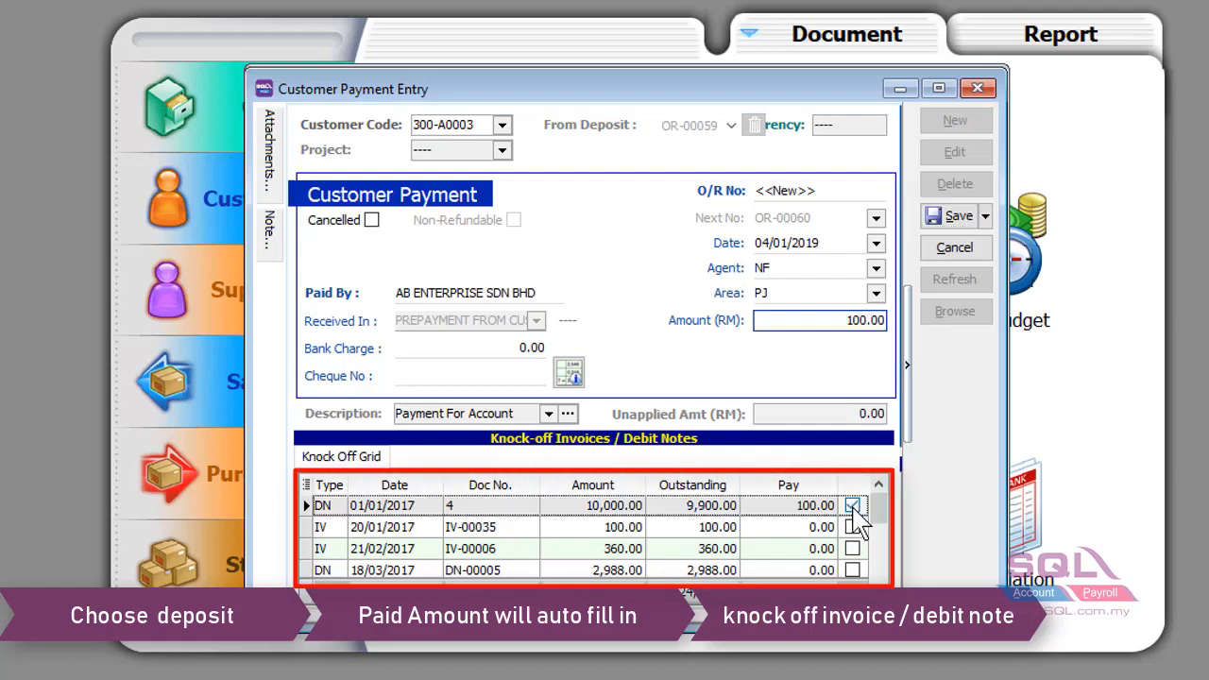
- Save the AB ENTERPRISE SDN BHD payment and show its double entry
click(947, 223)
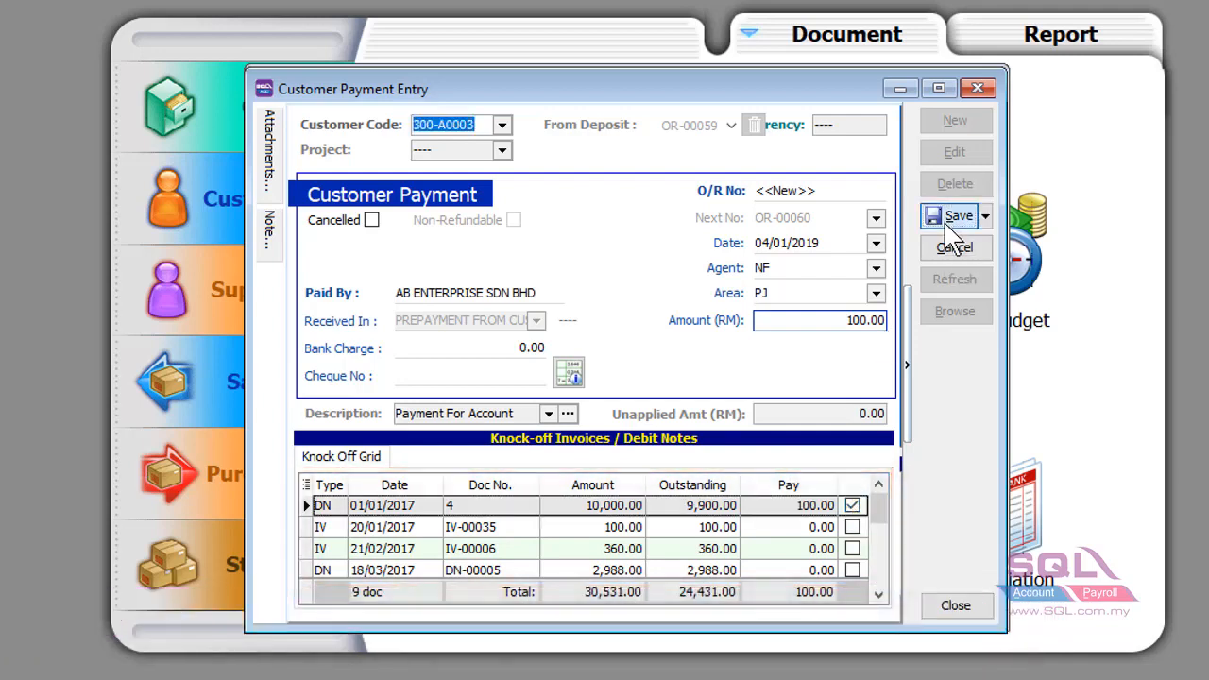
right_click(945, 402)
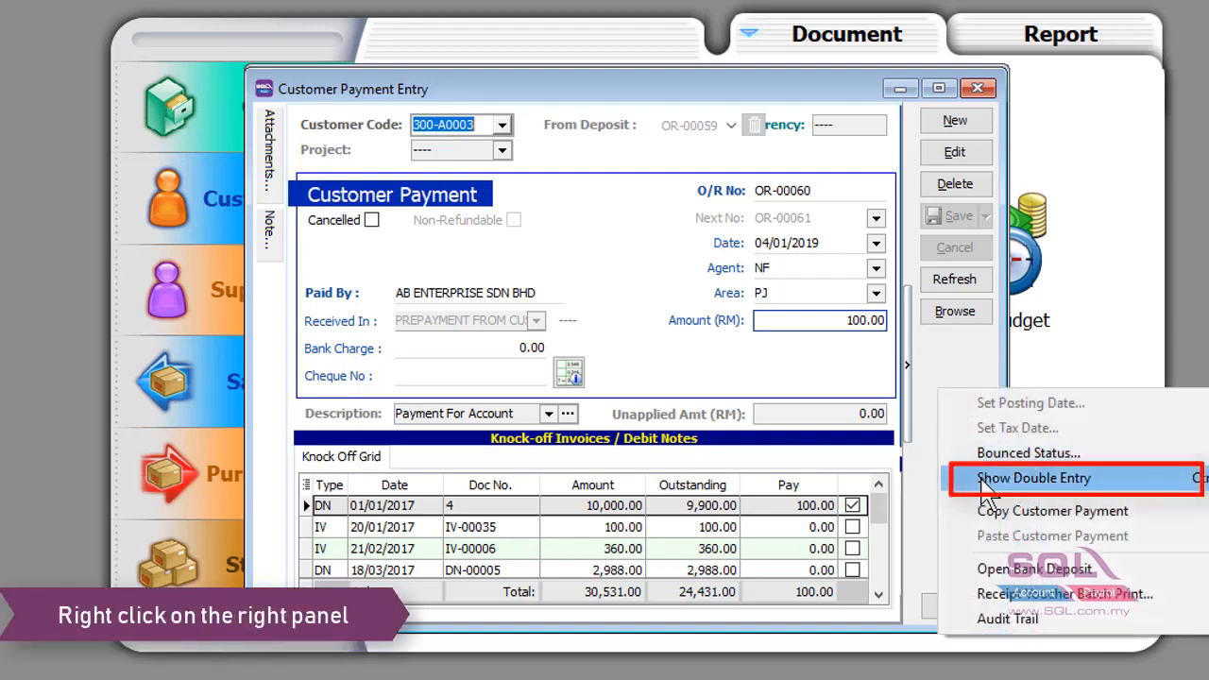
click(986, 484)
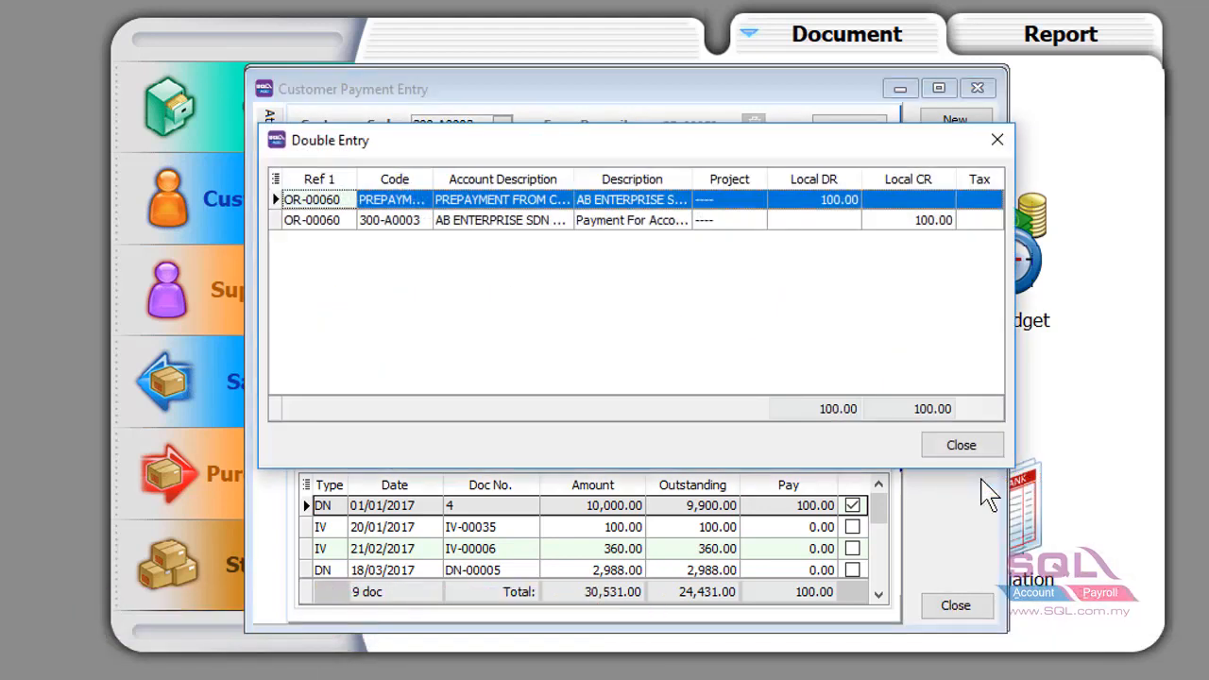